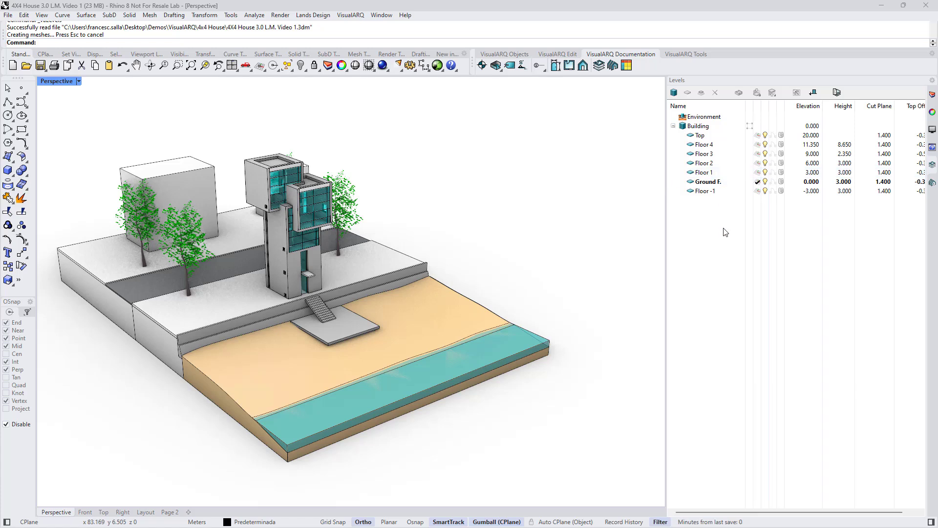
In the Levels panel, make Floor 1, then Floor 2, current, then return to Ground F
{"action": "left_click", "coordinate": [600, 66]}
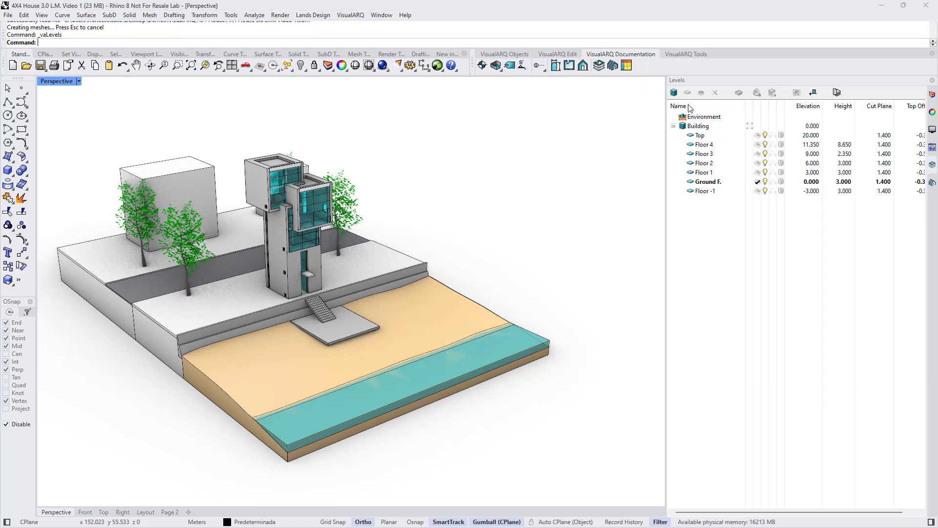
{"action": "left_click", "coordinate": [701, 126]}
{"action": "left_click", "coordinate": [714, 221]}
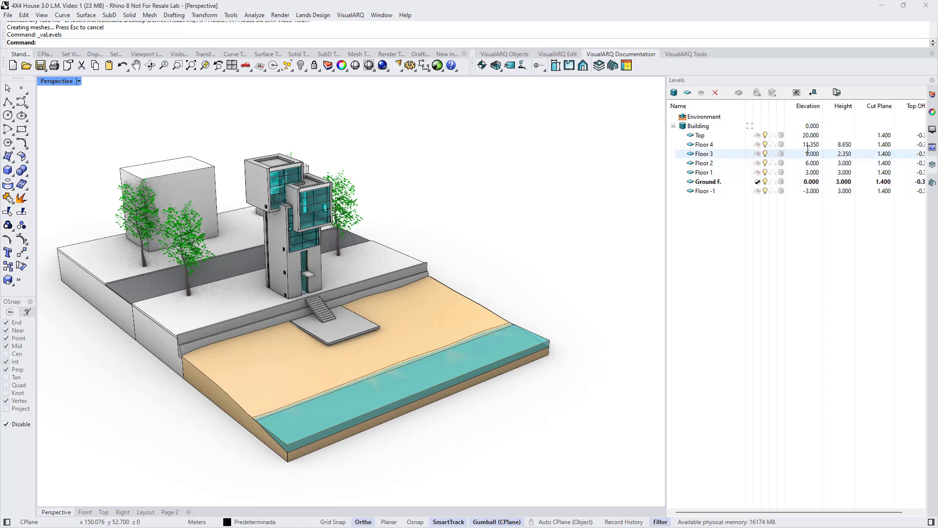
{"action": "left_click", "coordinate": [758, 173]}
{"action": "left_click", "coordinate": [757, 164]}
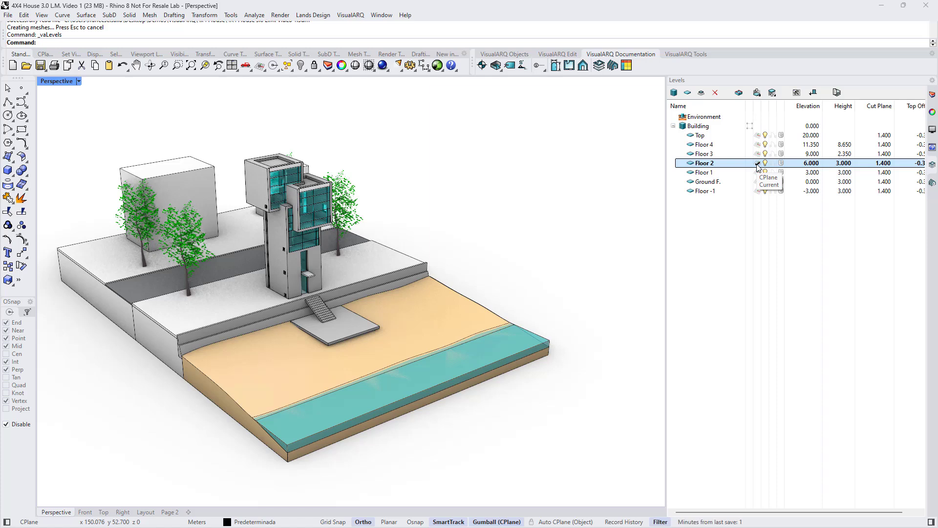
{"action": "left_click", "coordinate": [770, 222]}
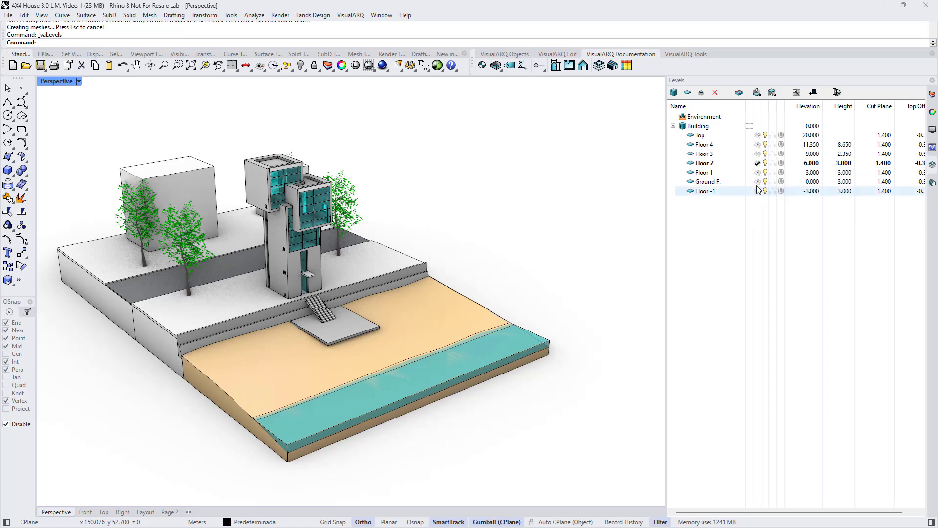
{"action": "left_click", "coordinate": [757, 183]}
{"action": "left_click", "coordinate": [755, 227]}
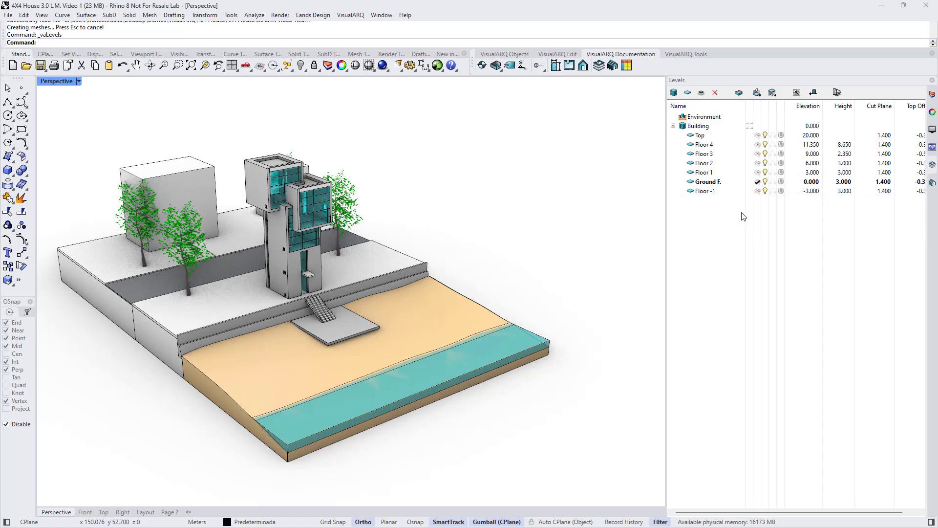
Add Building 01 with Level 00, Level 01 and Level 02
{"action": "left_click", "coordinate": [673, 92]}
{"action": "left_click", "coordinate": [733, 202]}
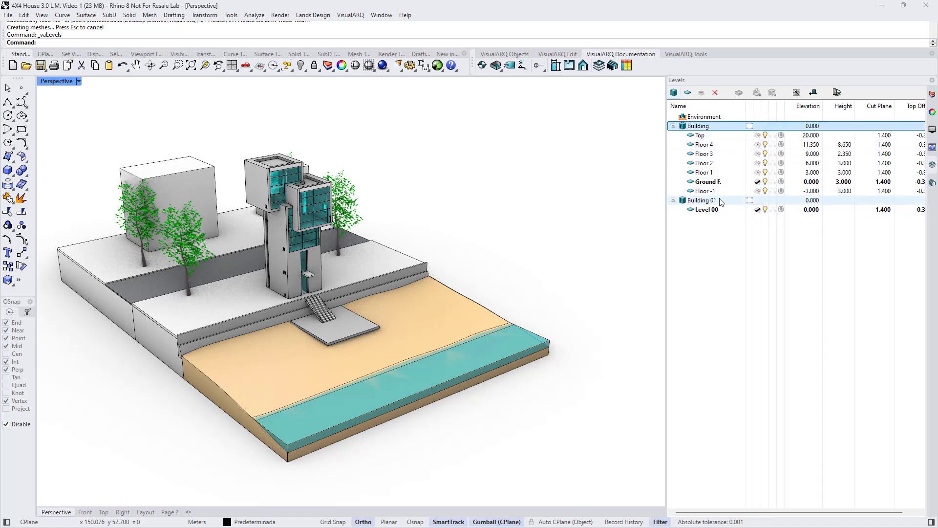
{"action": "left_click", "coordinate": [687, 93]}
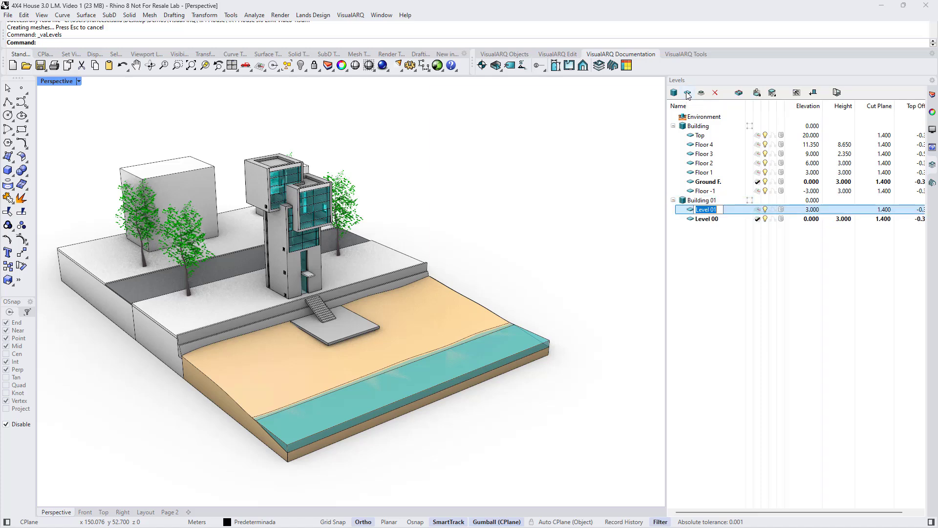
{"action": "left_click", "coordinate": [687, 92]}
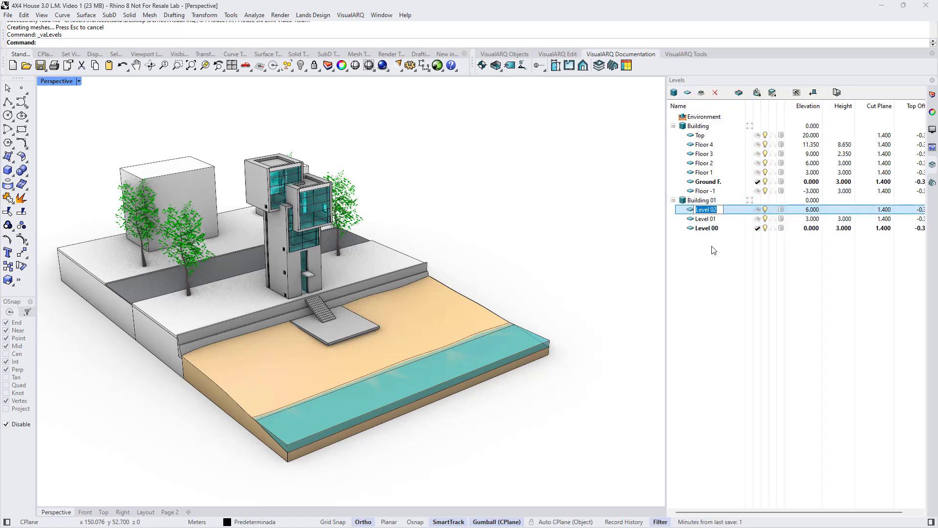
{"action": "left_click", "coordinate": [727, 201]}
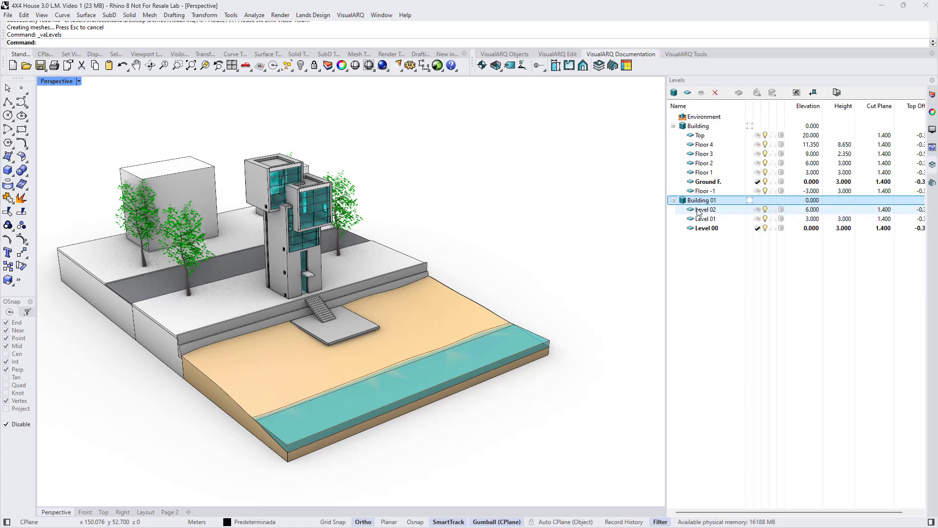
Set Building 01's elevation to 1.000, then undo the change
{"action": "left_click", "coordinate": [808, 200]}
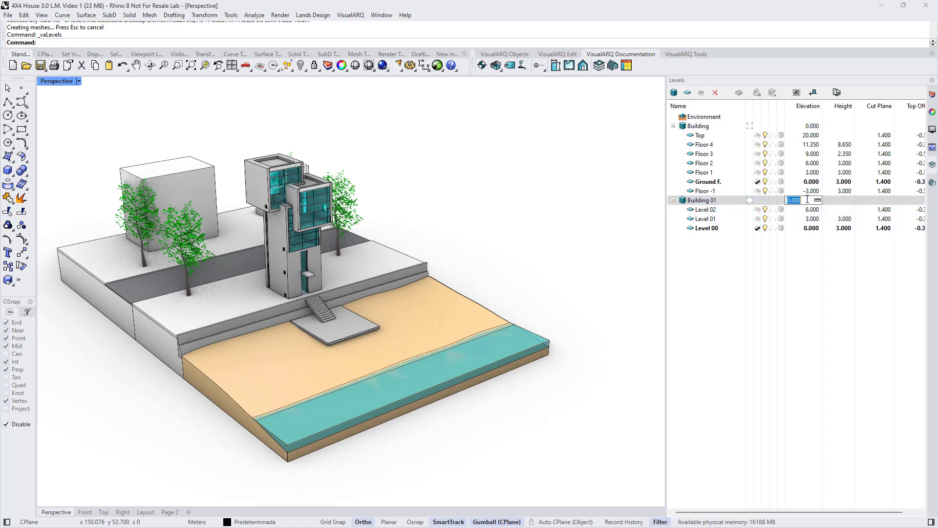
{"action": "type", "text": "1"}
{"action": "key", "text": "Return"}
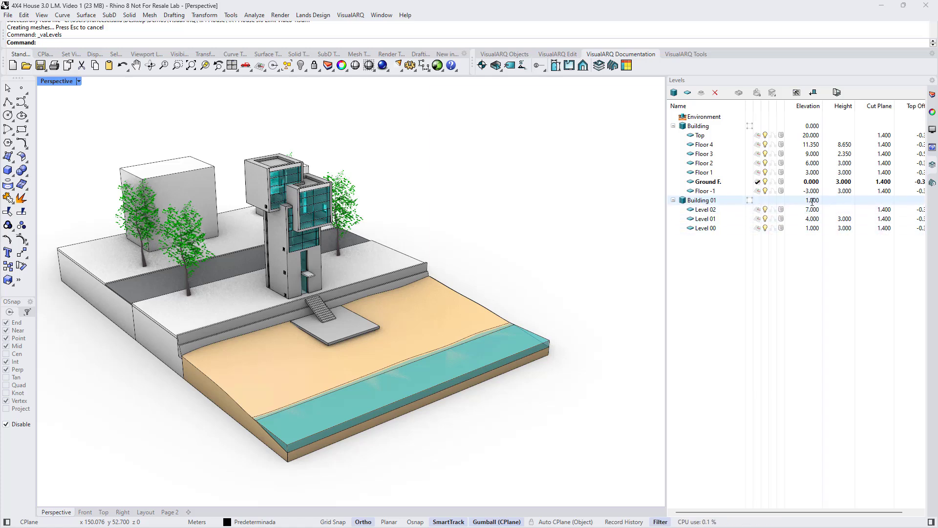
{"action": "left_click", "coordinate": [813, 93]}
Redo the 1.000 elevation, then delete Building 01 and confirm with Yes
{"action": "left_click", "coordinate": [814, 93]}
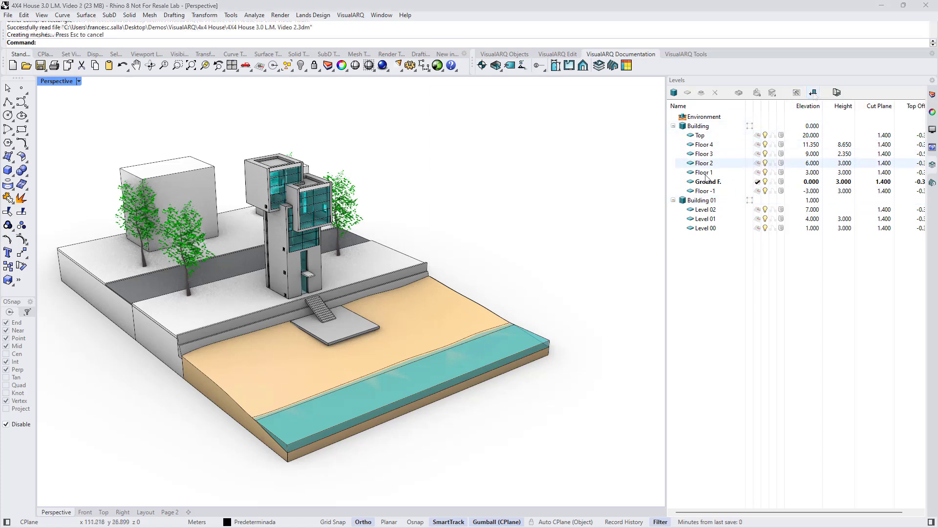
{"action": "left_click", "coordinate": [699, 200]}
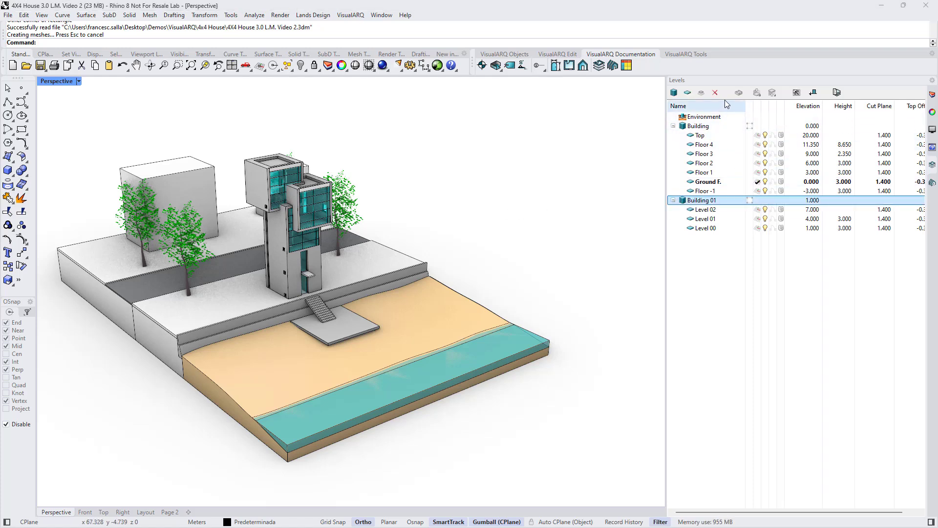
{"action": "left_click", "coordinate": [715, 93]}
{"action": "left_click", "coordinate": [504, 304]}
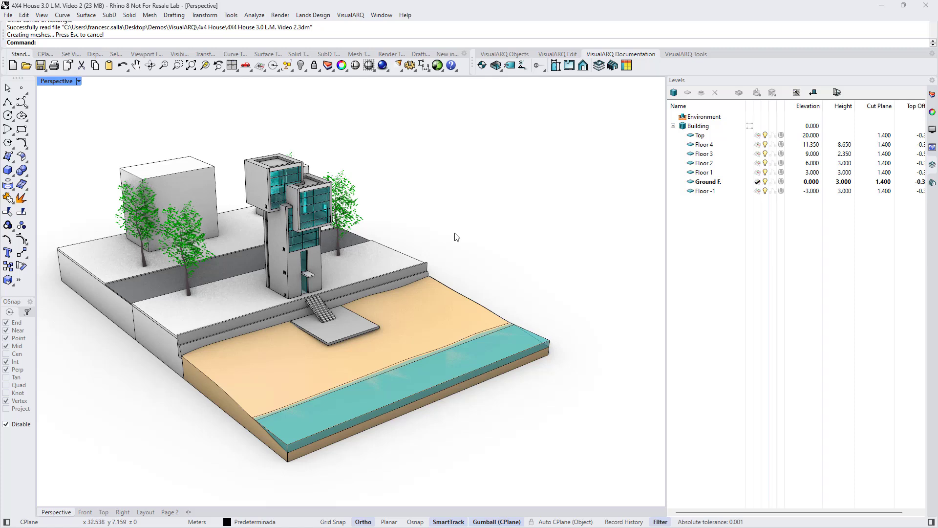
Draw a rectangular Building boundary around the tower, platform and beach in Perspective
{"action": "left_click", "coordinate": [750, 128]}
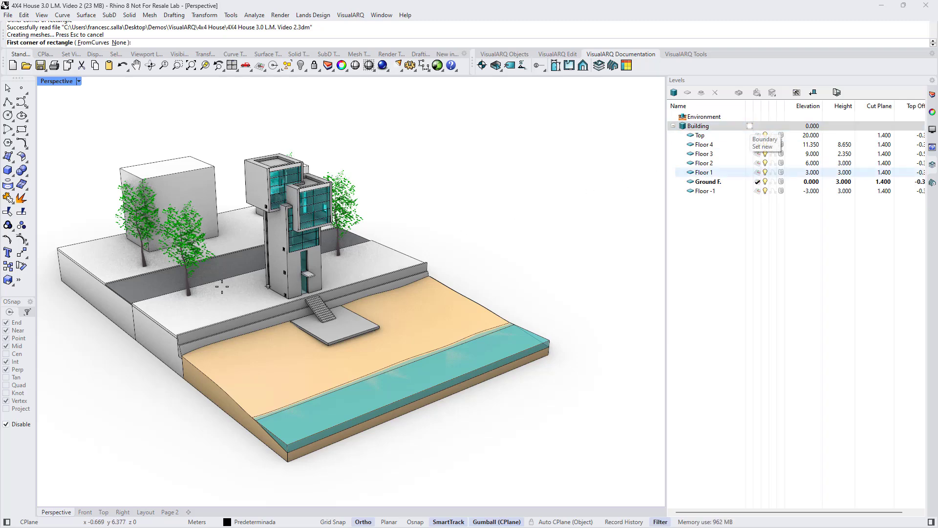
{"action": "right_click_drag", "start_coordinate": [454, 266], "coordinate": [466, 289]}
{"action": "scroll", "coordinate": [244, 344], "scroll_direction": "down", "scroll_amount": 4}
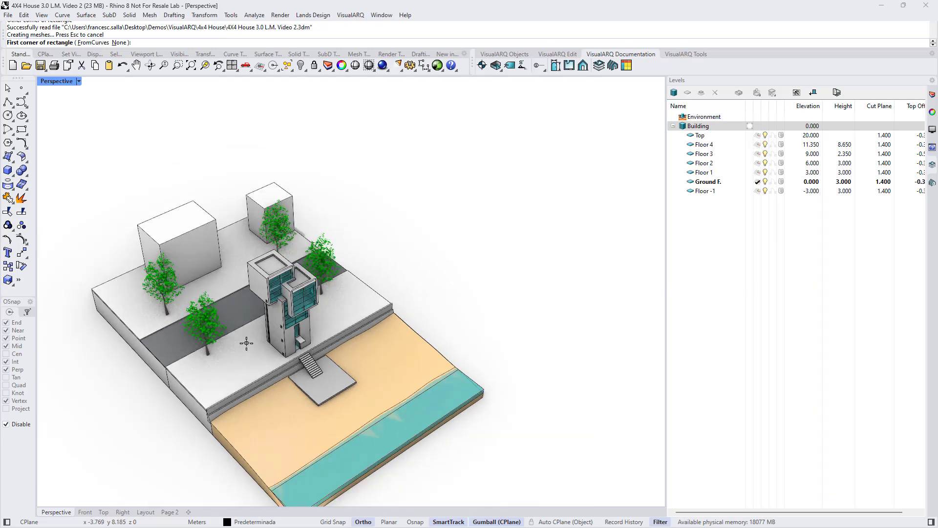
{"action": "left_click", "coordinate": [228, 337]}
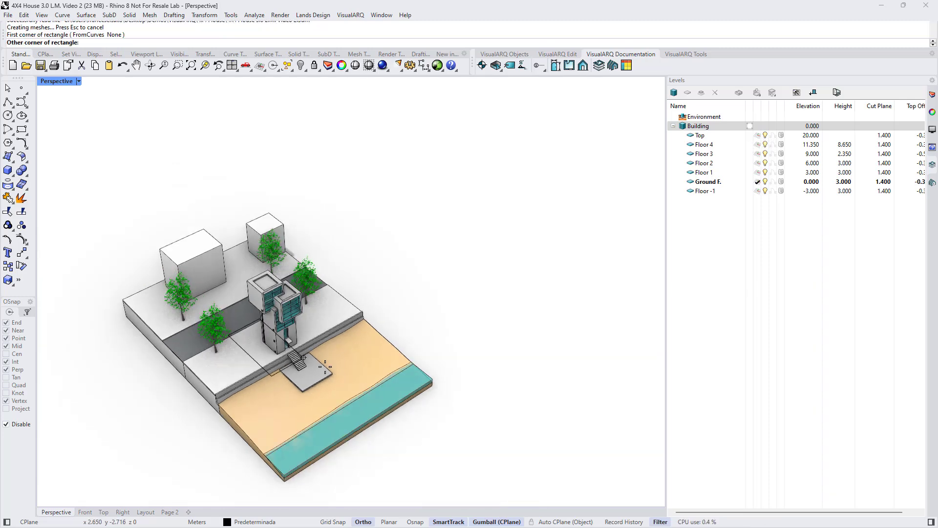
{"action": "left_click", "coordinate": [372, 392]}
{"action": "scroll", "coordinate": [310, 408], "scroll_direction": "up", "scroll_amount": 5}
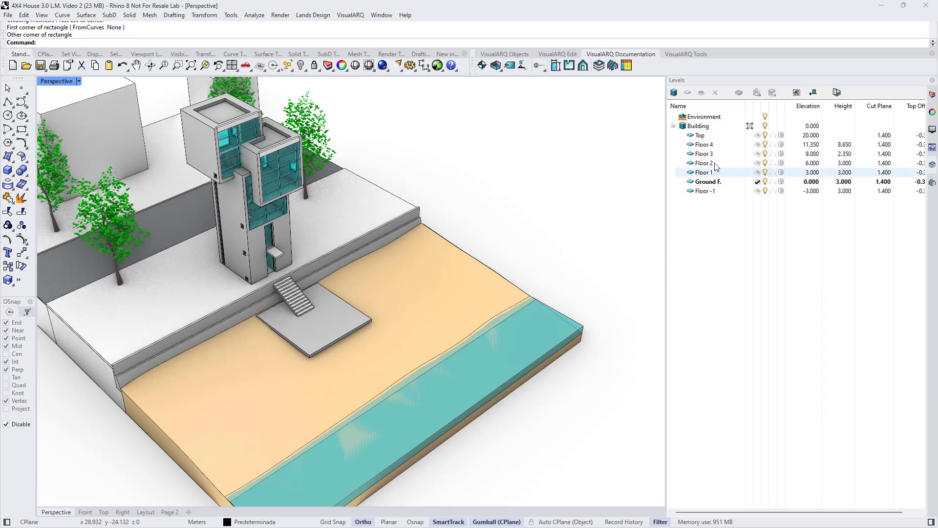
Select the Building to check its dashed boundary outline, then restart the Boundary command
{"action": "left_click", "coordinate": [707, 128]}
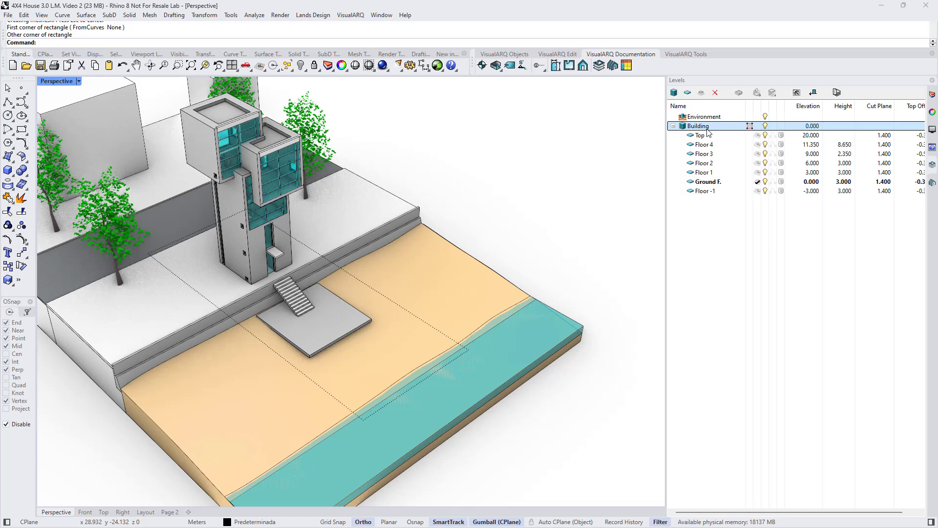
{"action": "key", "text": "Escape"}
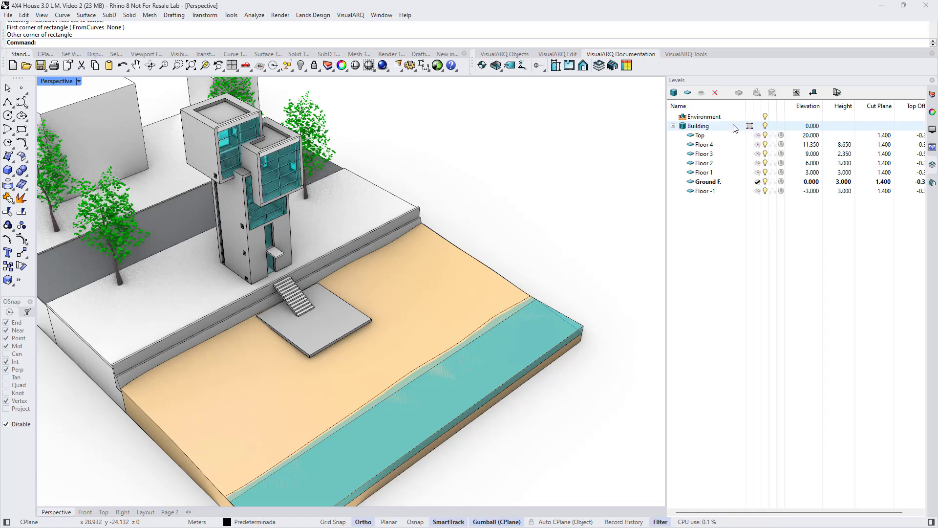
{"action": "left_click", "coordinate": [750, 127]}
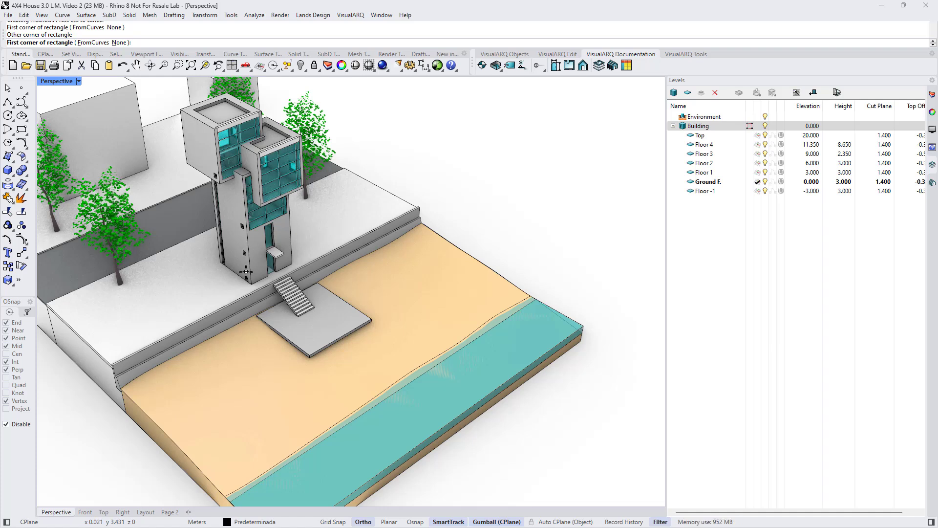
Clear the old boundary with None and draw a new rectangle from the street into the water
{"action": "left_click", "coordinate": [119, 43]}
{"action": "key", "text": "Escape"}
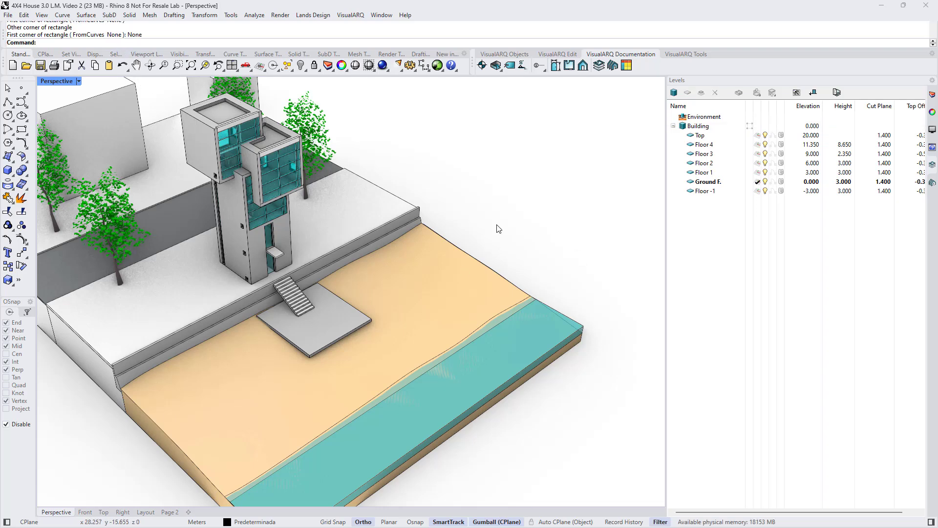
{"action": "left_click", "coordinate": [749, 126]}
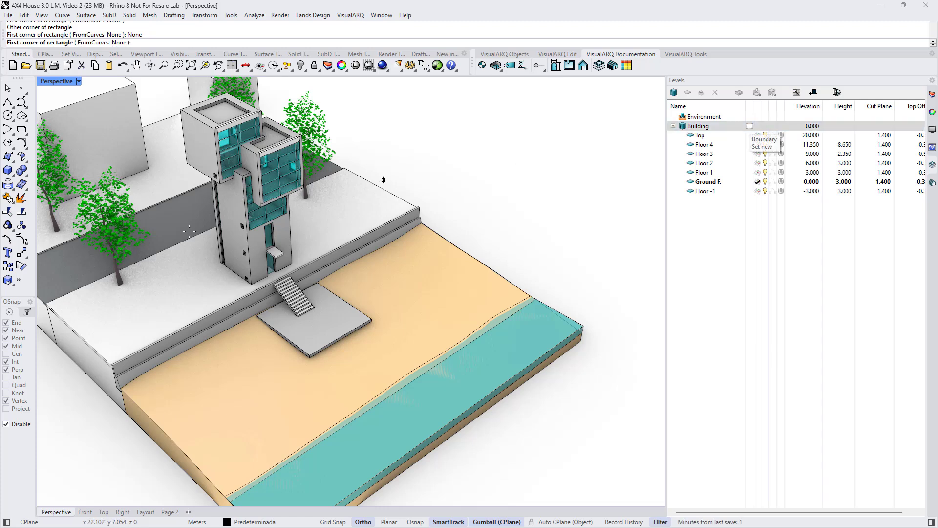
{"action": "left_click", "coordinate": [143, 261]}
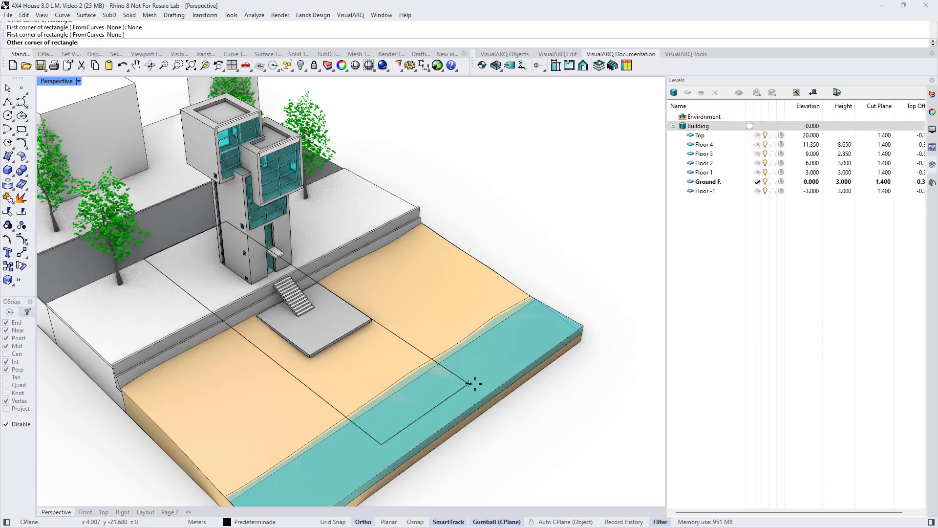
{"action": "left_click", "coordinate": [492, 379]}
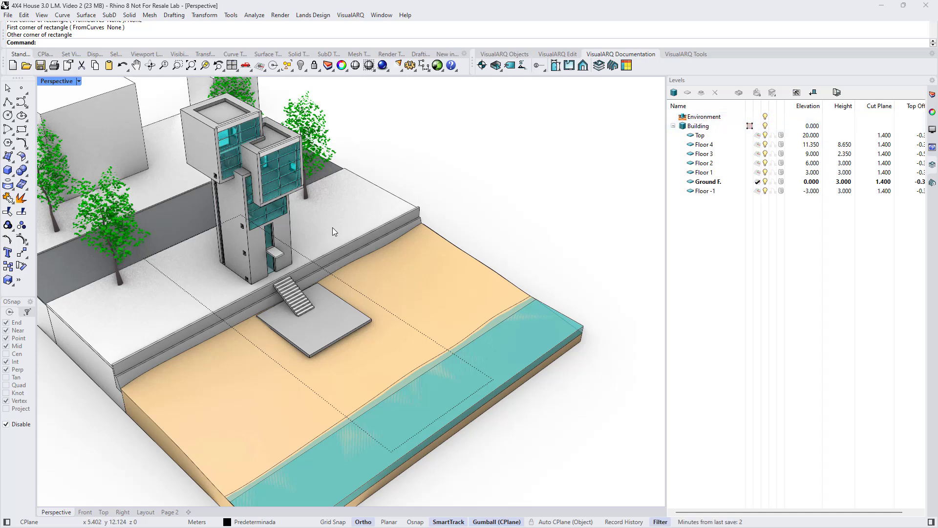
{"action": "scroll", "coordinate": [332, 291], "scroll_direction": "down", "scroll_amount": 2}
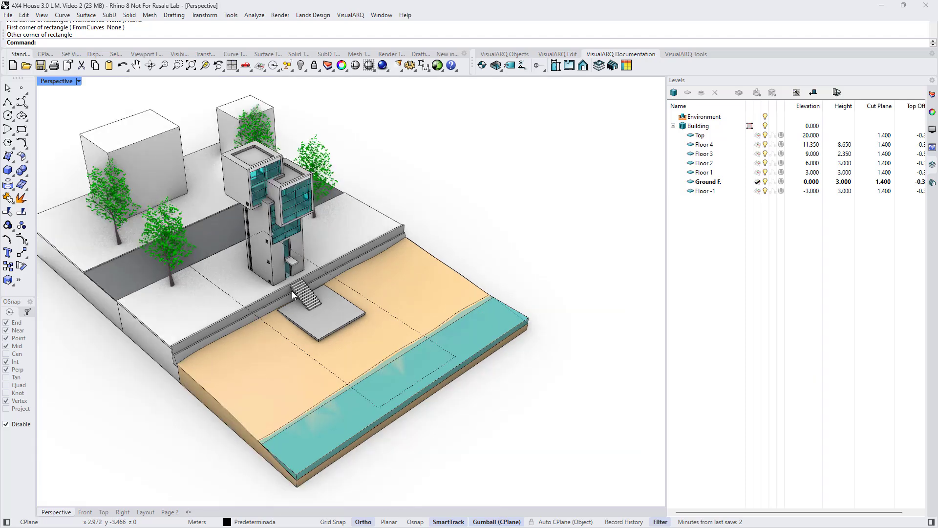
{"action": "scroll", "coordinate": [237, 280], "scroll_direction": "up", "scroll_amount": 2}
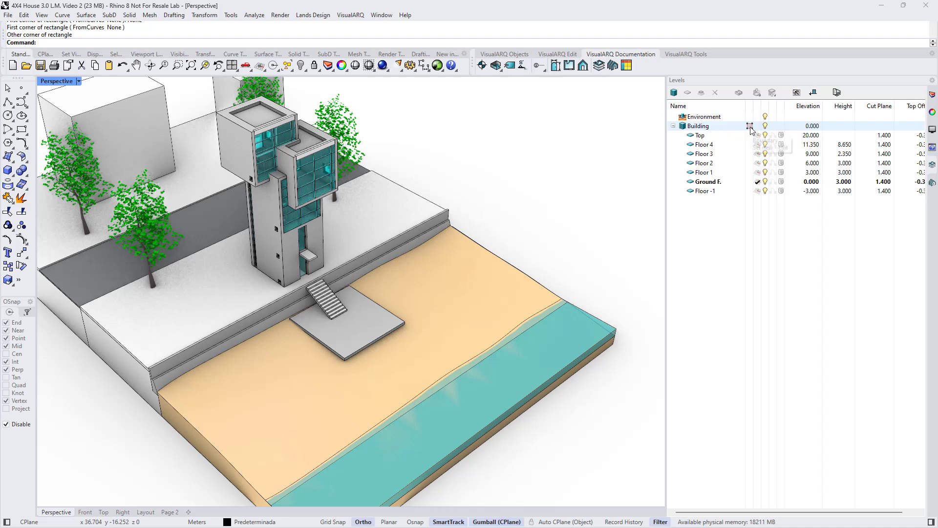
{"action": "left_click", "coordinate": [767, 118]}
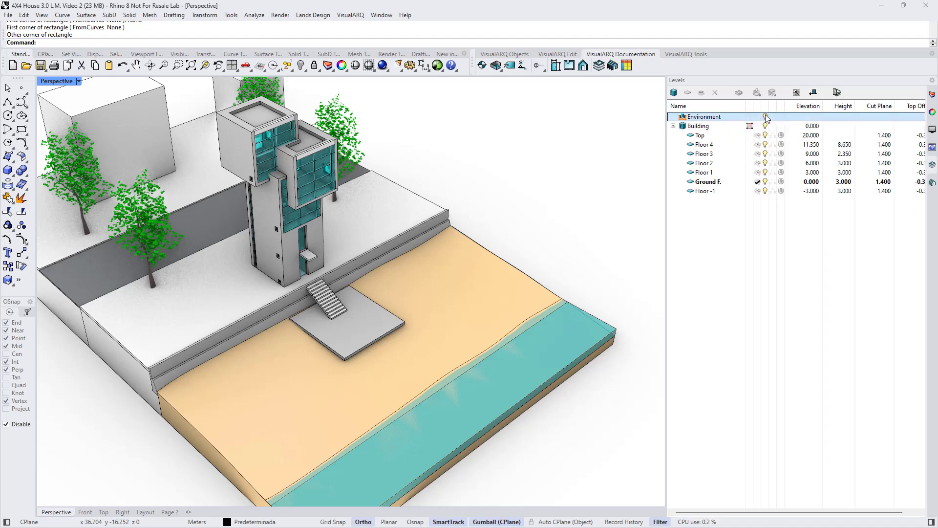
{"action": "left_click", "coordinate": [765, 117]}
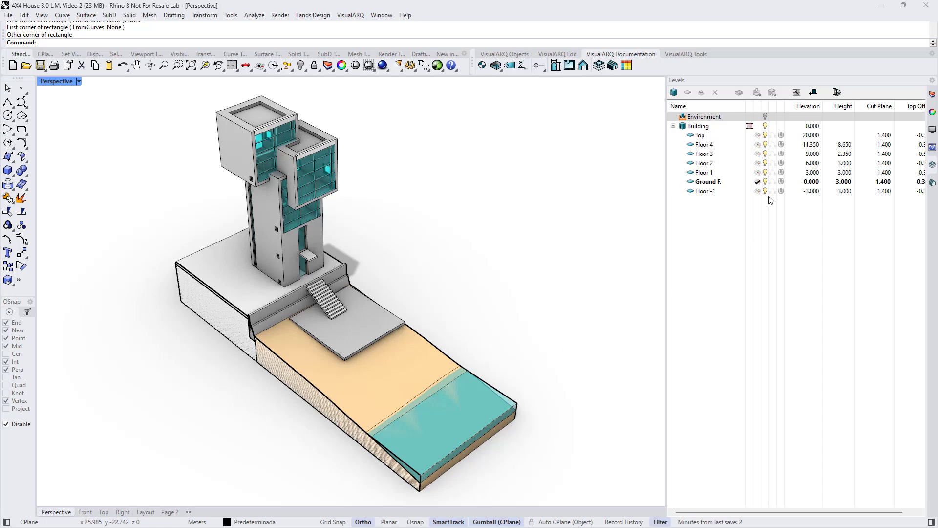
{"action": "left_click", "coordinate": [765, 117]}
{"action": "left_click", "coordinate": [765, 117]}
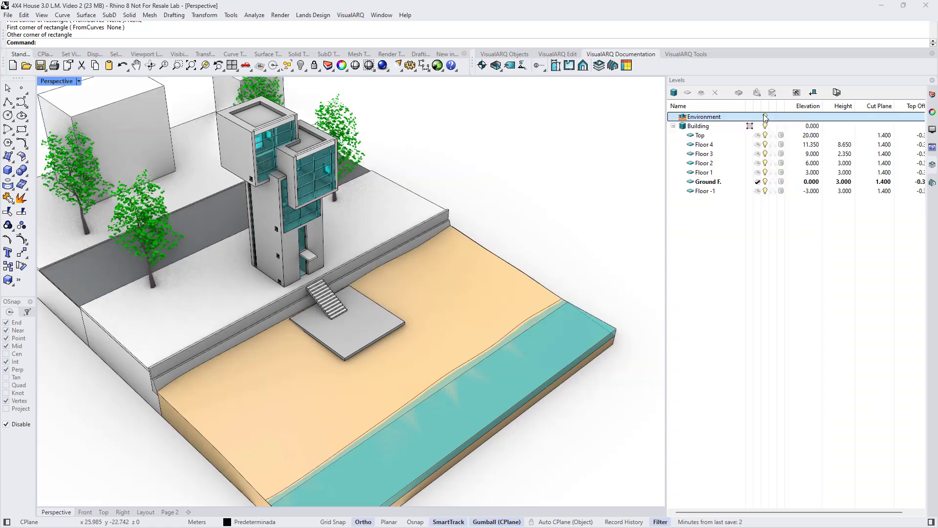
{"action": "left_click", "coordinate": [765, 127]}
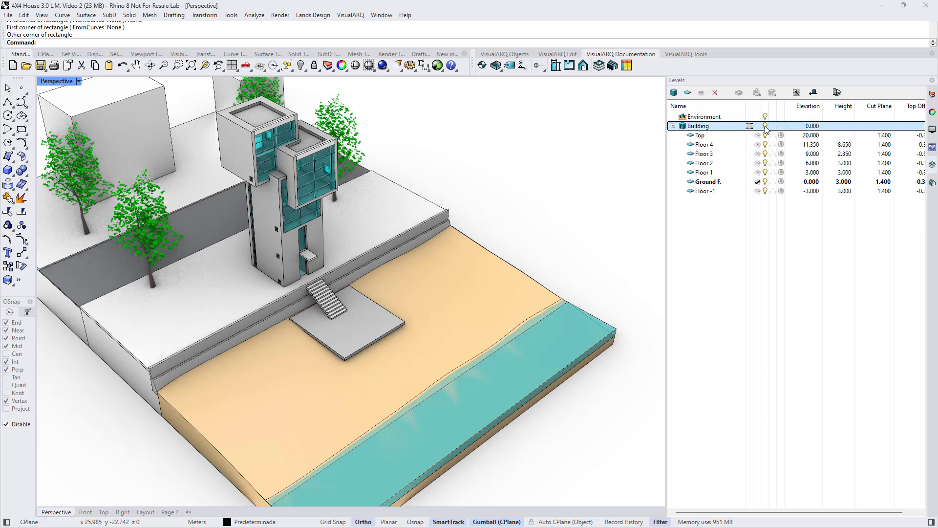
{"action": "scroll", "coordinate": [331, 357], "scroll_direction": "down", "scroll_amount": 2}
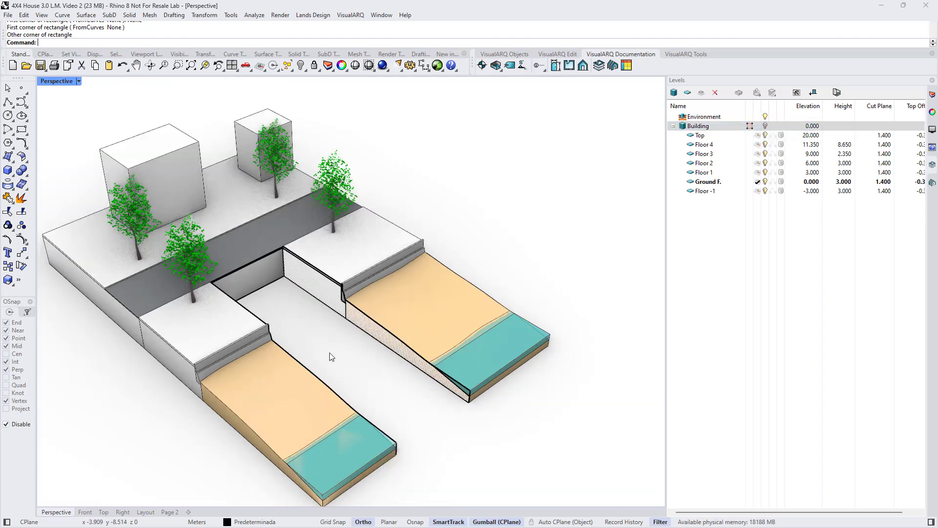
{"action": "left_click", "coordinate": [697, 127]}
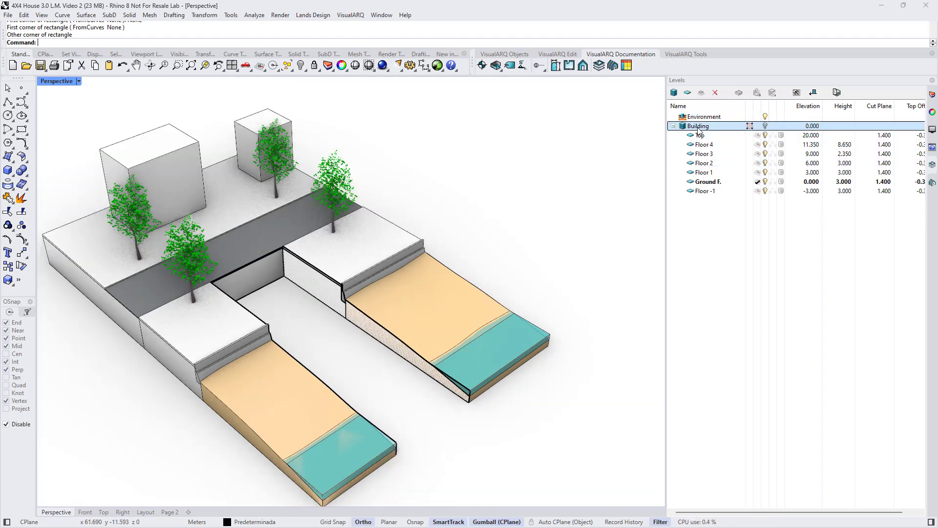
{"action": "right_click", "coordinate": [699, 130]}
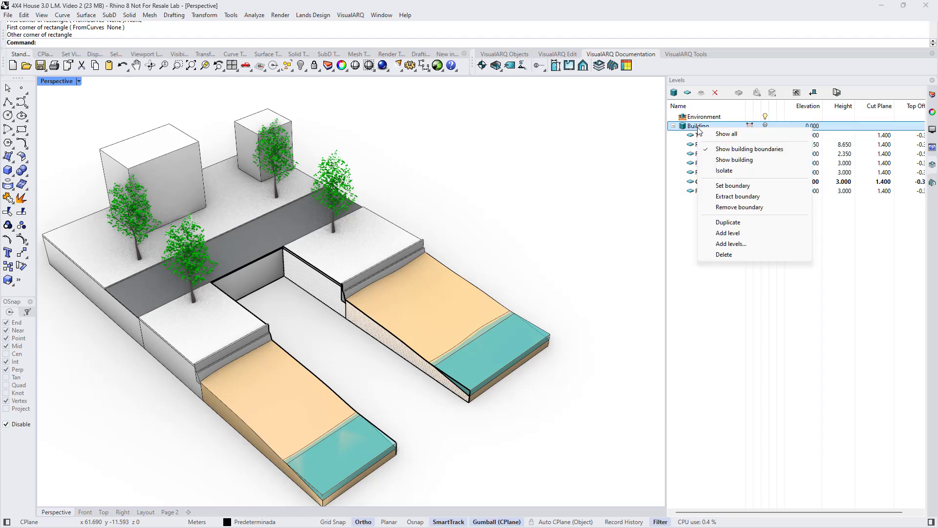
{"action": "left_click", "coordinate": [726, 172]}
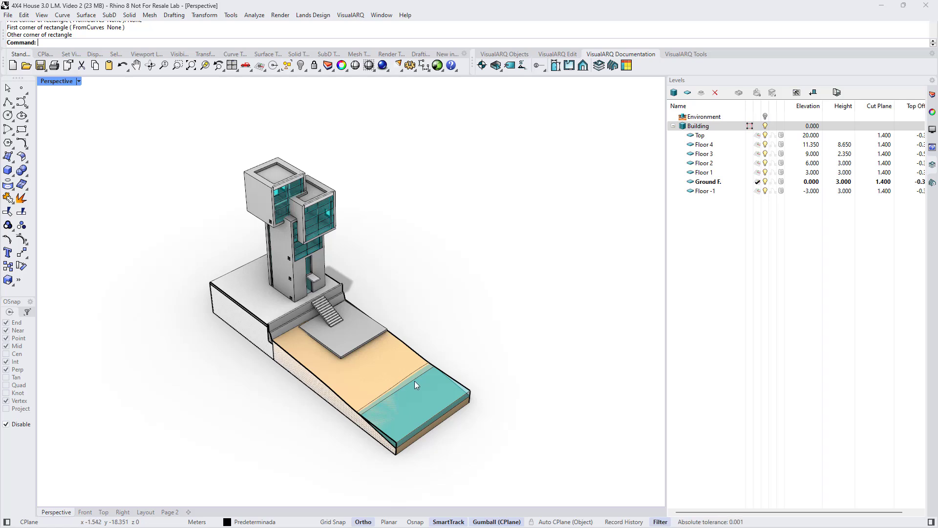
{"action": "left_click", "coordinate": [765, 116]}
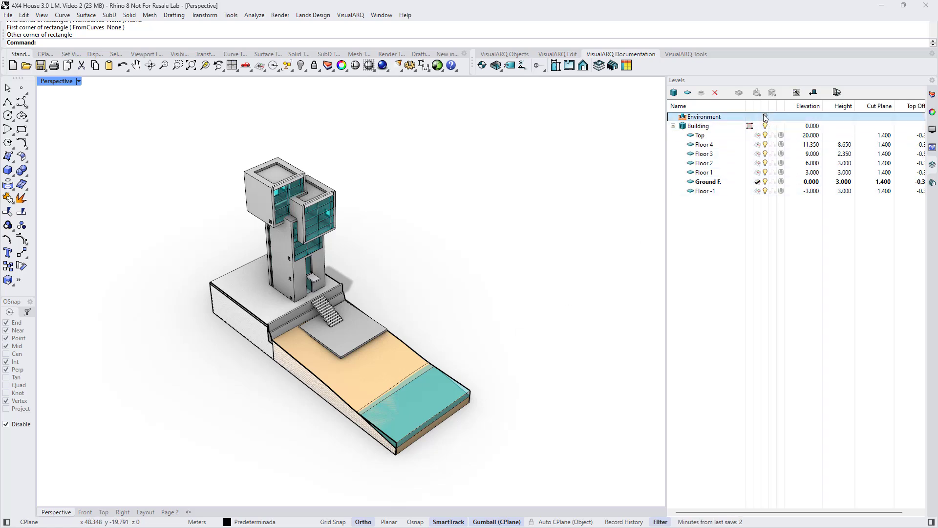
{"action": "right_click", "coordinate": [711, 128]}
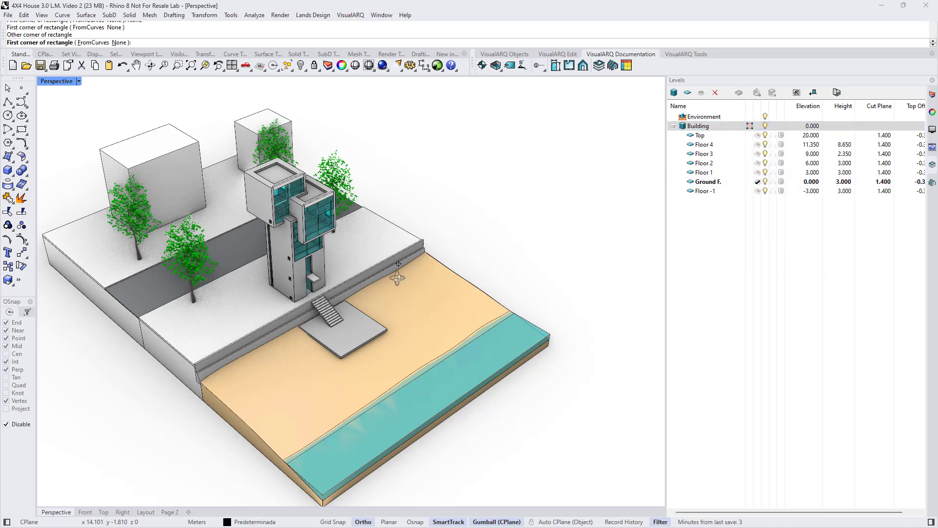
{"action": "right_click_drag", "start_coordinate": [398, 271], "coordinate": [198, 420]}
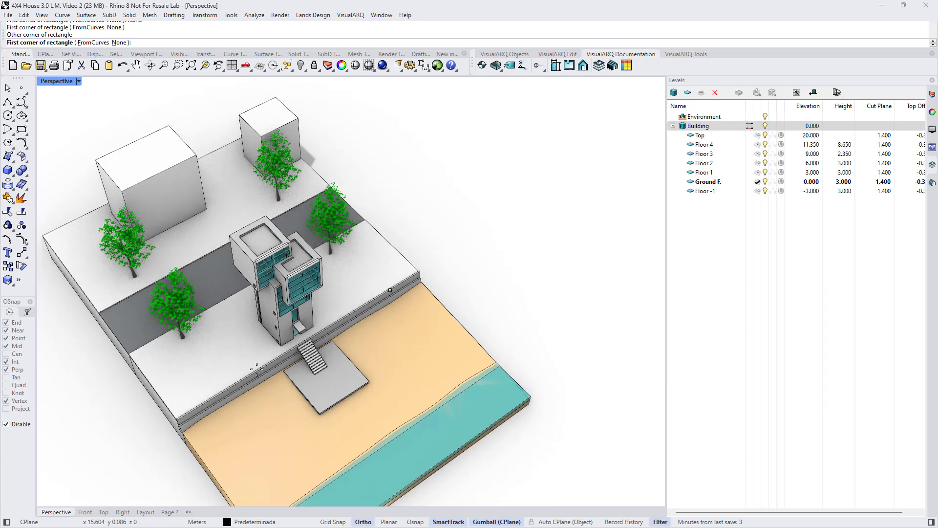
Cancel a trial rectangle in Top view, then turn off the Environment level in Perspective
{"action": "left_click", "coordinate": [104, 511]}
{"action": "left_click", "coordinate": [241, 179]}
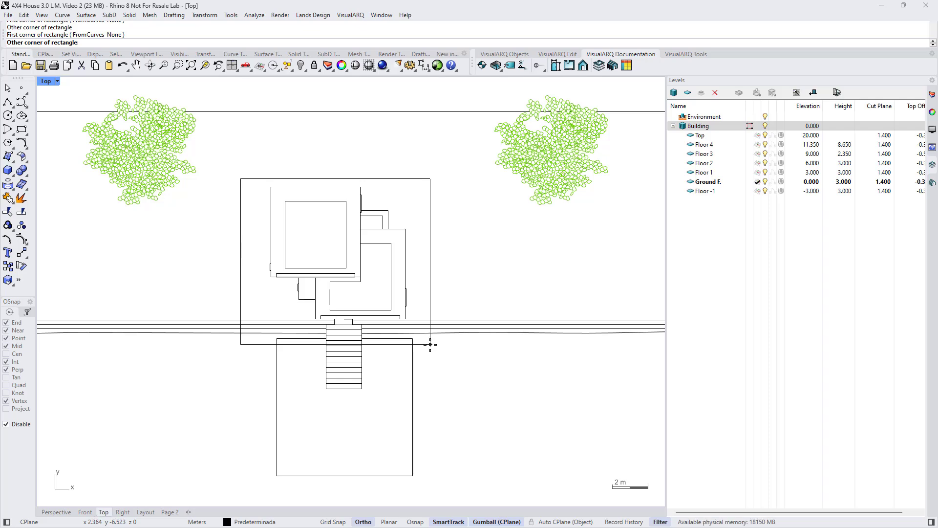
{"action": "key", "text": "Escape"}
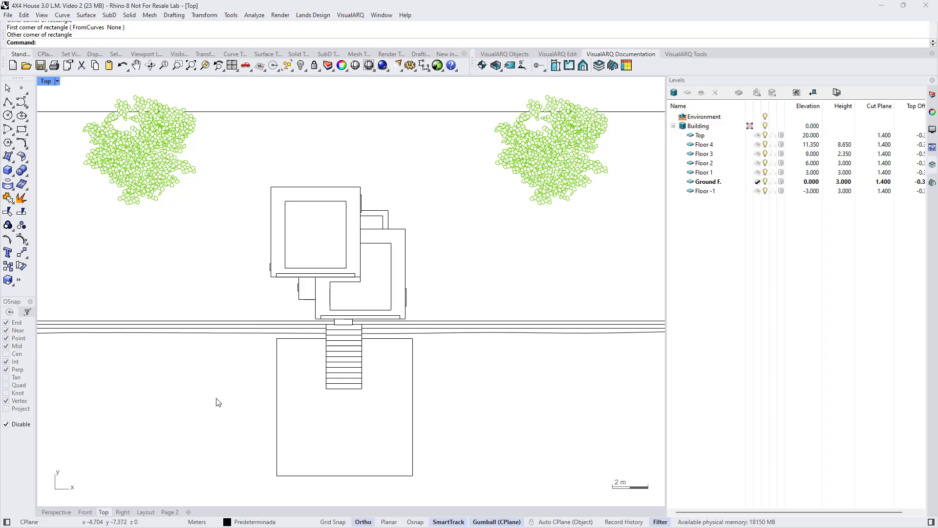
{"action": "left_click", "coordinate": [56, 512]}
{"action": "scroll", "coordinate": [296, 169], "scroll_direction": "up", "scroll_amount": 8}
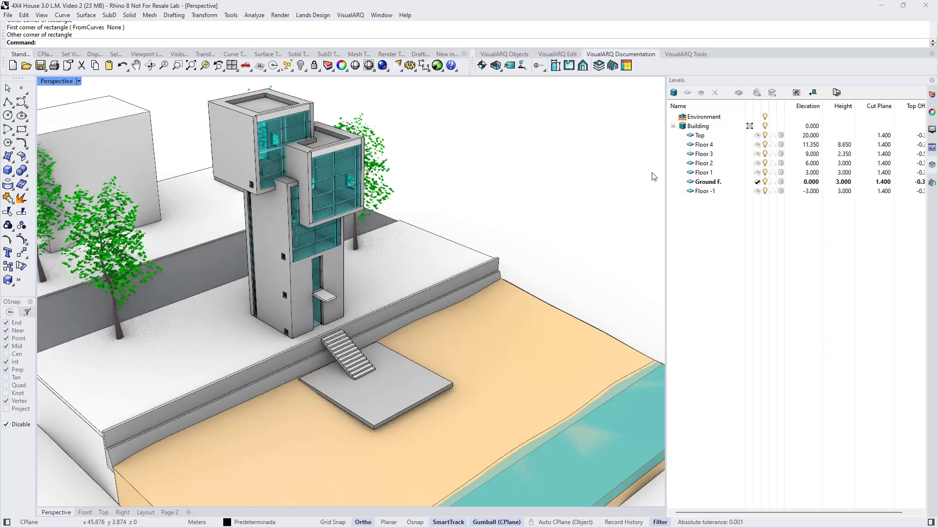
{"action": "left_click", "coordinate": [765, 116]}
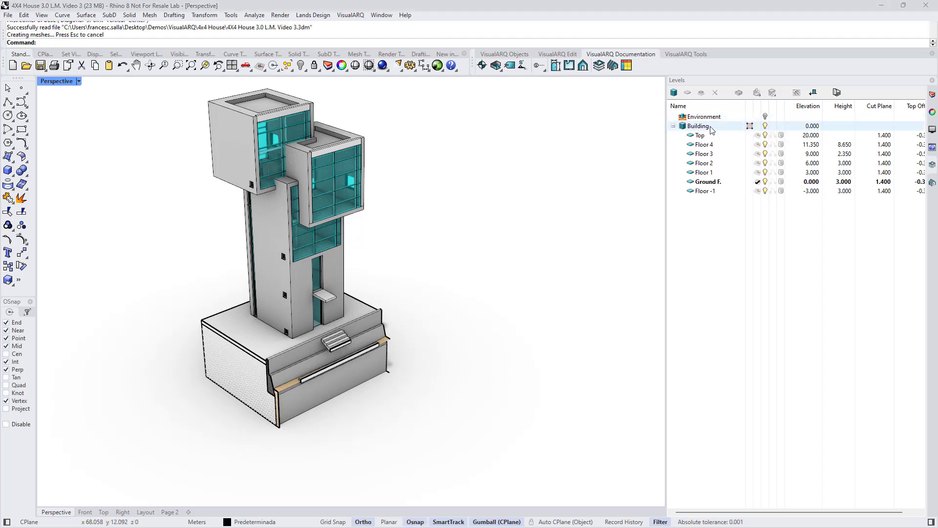
Hide the Floor 4, Floor 2 and Floor -1 levels
{"action": "left_click", "coordinate": [765, 145]}
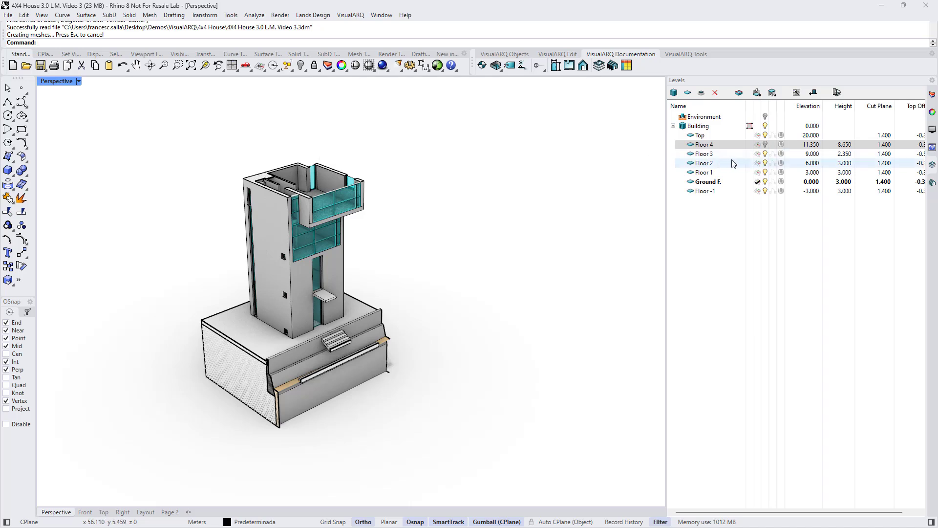
{"action": "left_click", "coordinate": [765, 164]}
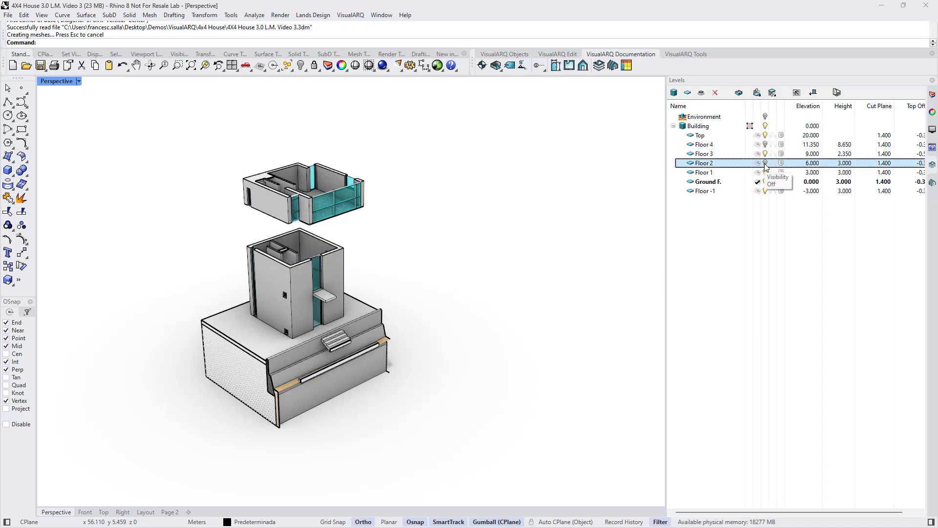
{"action": "left_click", "coordinate": [765, 191]}
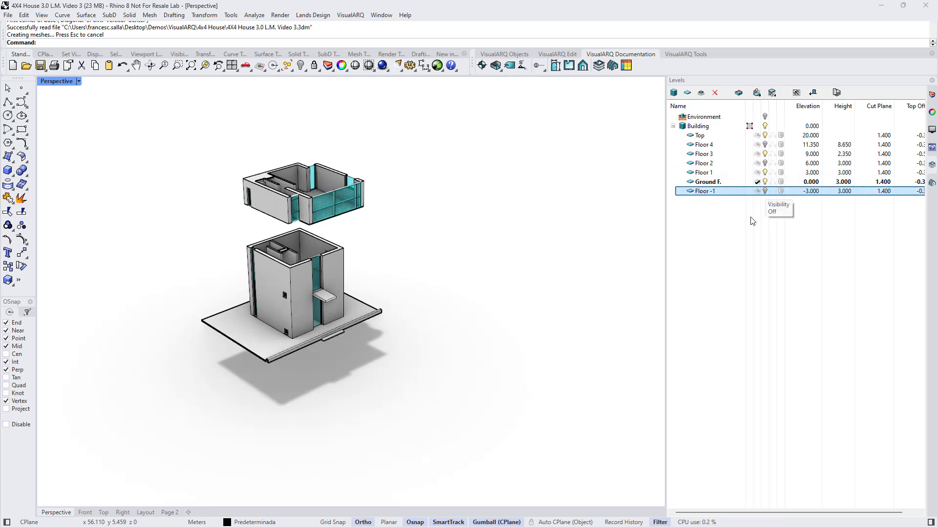
Isolate Floor 3, then Ground F., then show all levels from the Building
{"action": "right_click", "coordinate": [713, 155]}
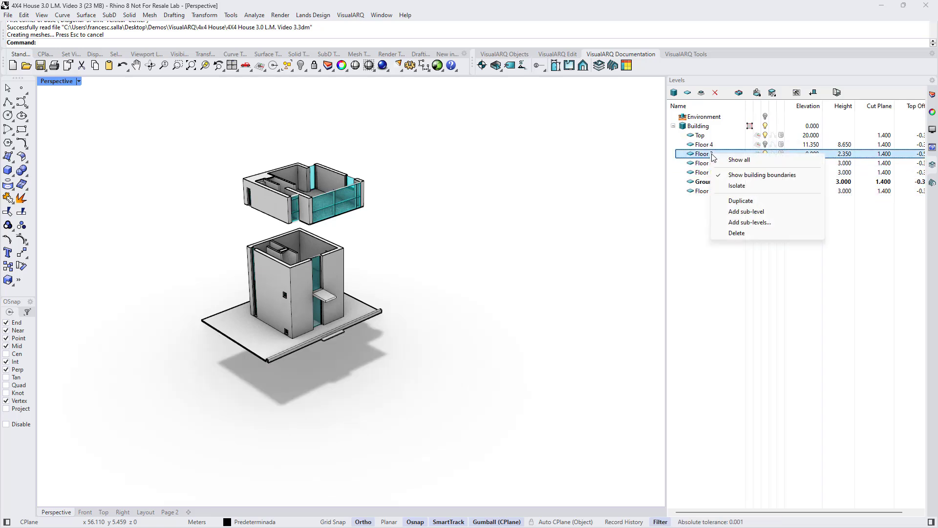
{"action": "left_click", "coordinate": [734, 187]}
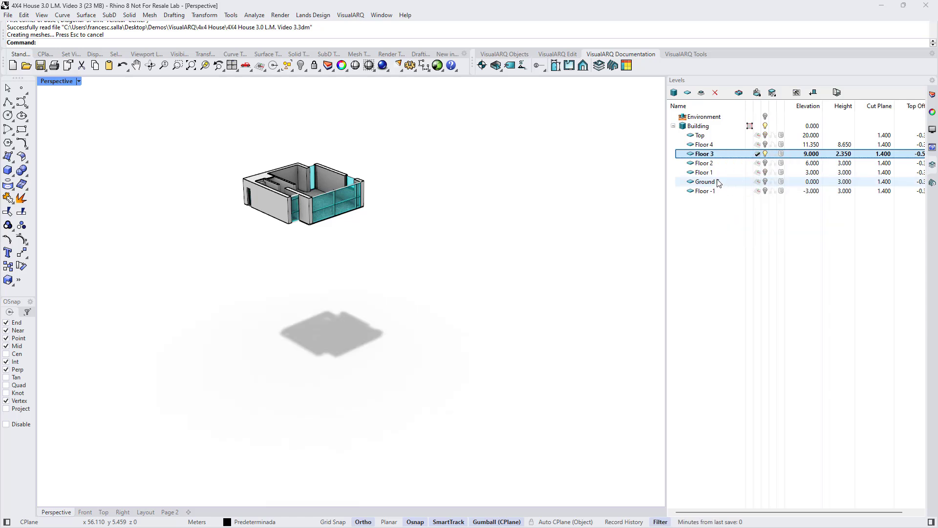
{"action": "right_click", "coordinate": [718, 182]}
{"action": "left_click", "coordinate": [736, 212]}
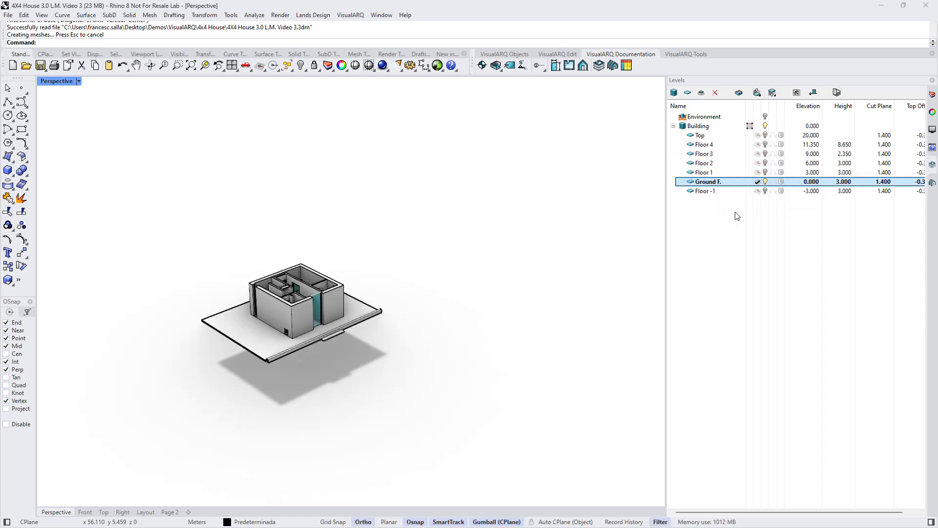
{"action": "right_click", "coordinate": [709, 128]}
{"action": "left_click", "coordinate": [726, 136]}
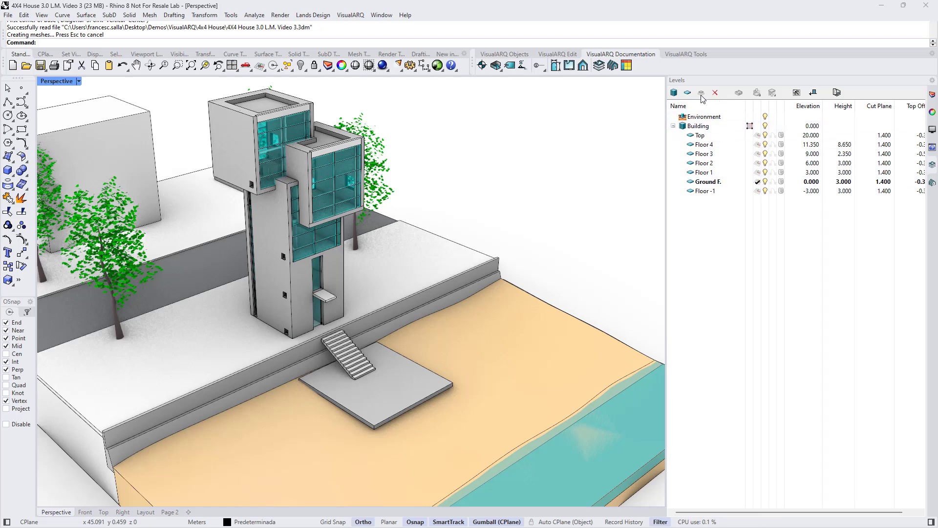
Add a new sub-level under Ground F
{"action": "left_click_drag", "start_coordinate": [706, 182], "coordinate": [738, 218]}
{"action": "left_click", "coordinate": [737, 218]}
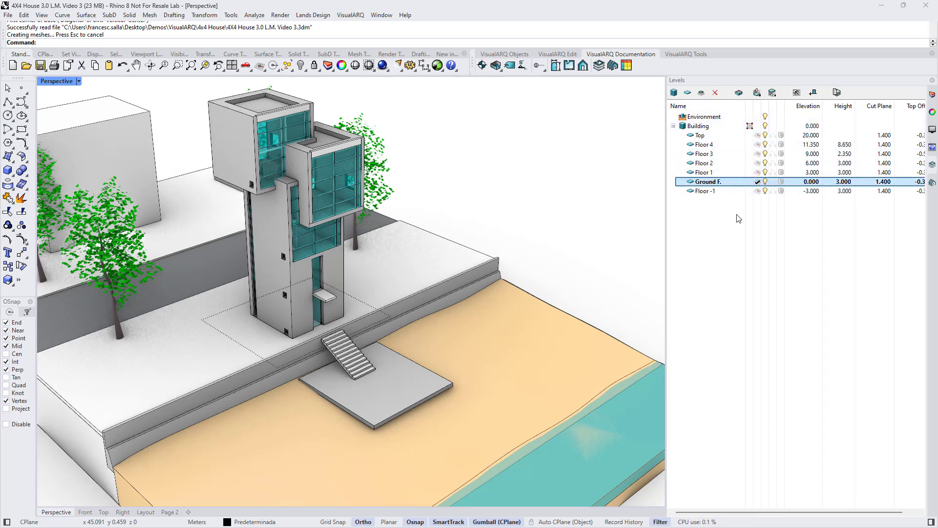
{"action": "left_click", "coordinate": [702, 94]}
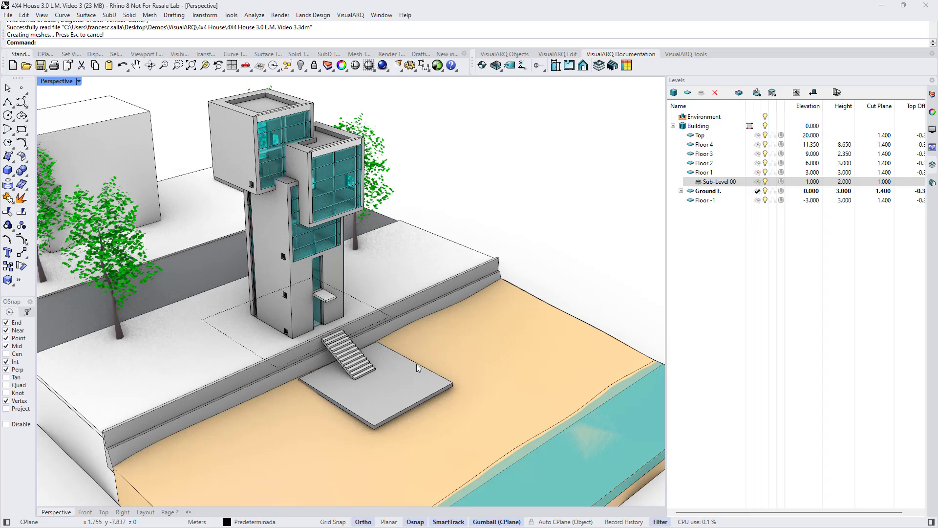
Rename the sub-level 'Platform', make it current, then restore Ground F. as current
{"action": "left_click", "coordinate": [720, 182]}
{"action": "left_click", "coordinate": [722, 182]}
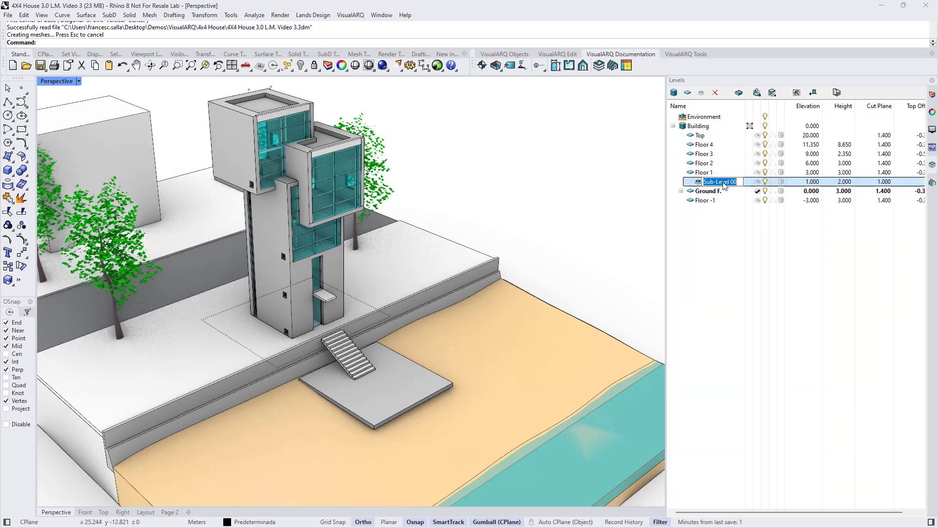
{"action": "type", "text": "Pl"}
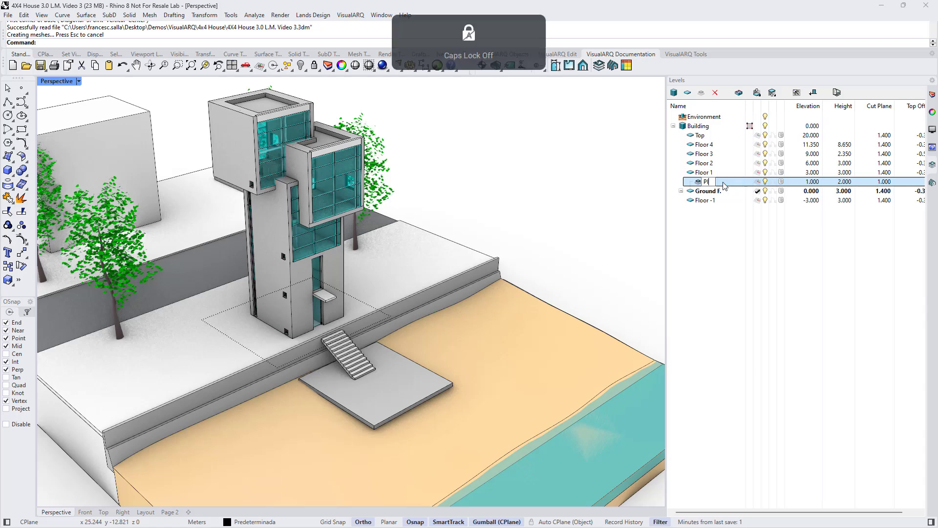
{"action": "type", "text": "atform"}
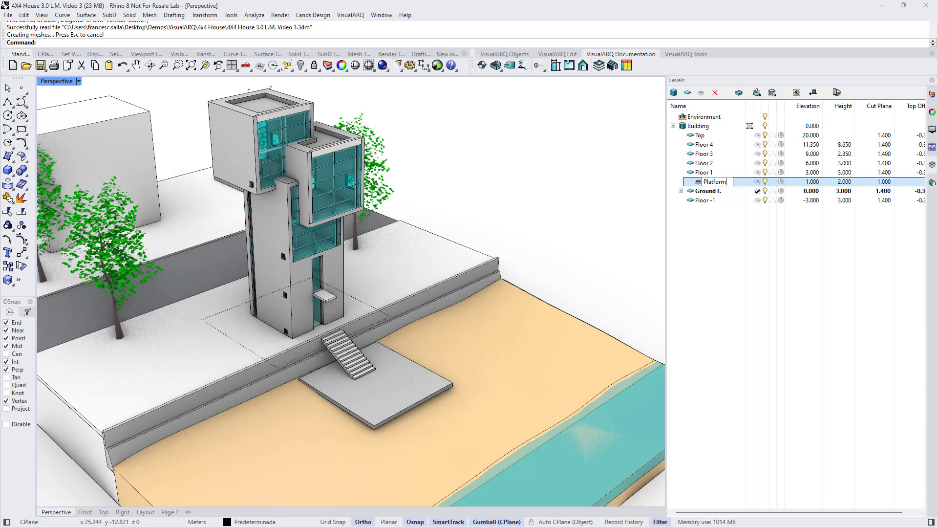
{"action": "key", "text": "Return"}
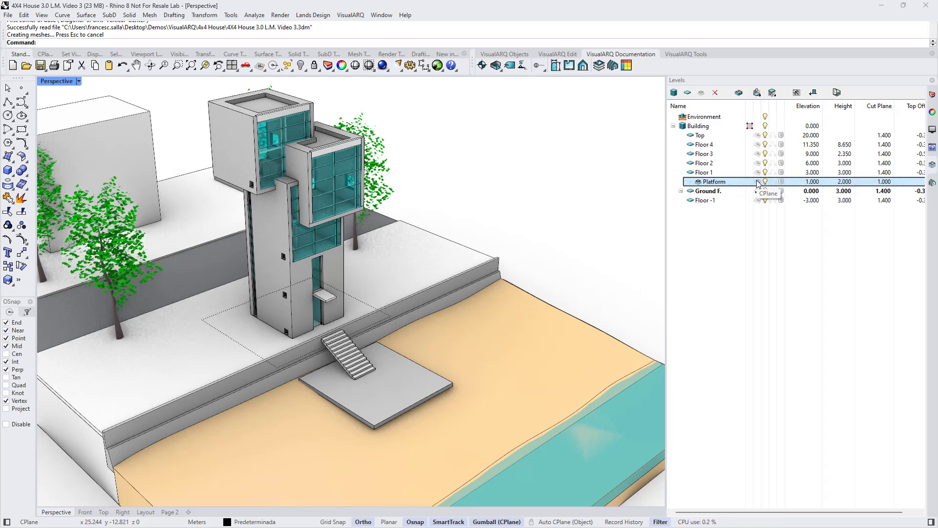
{"action": "left_click", "coordinate": [758, 183]}
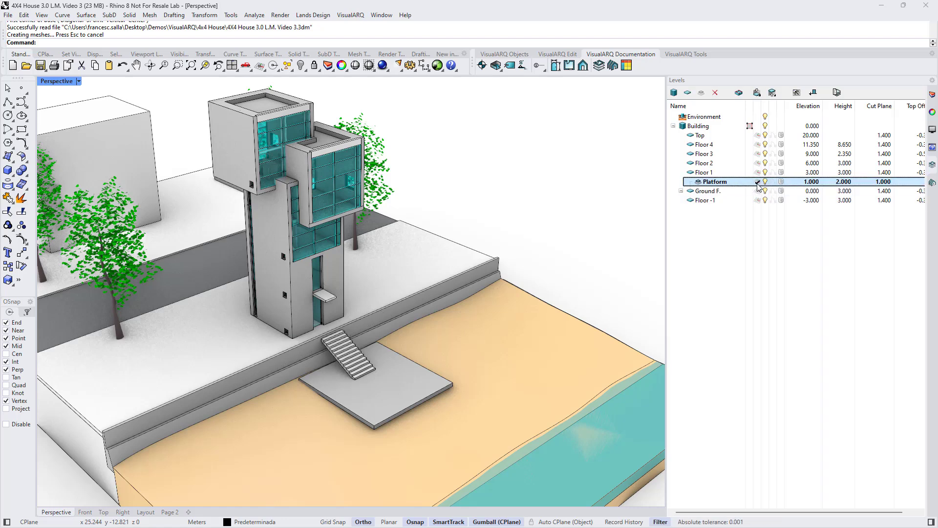
{"action": "left_click", "coordinate": [758, 190]}
{"action": "left_click", "coordinate": [744, 183]}
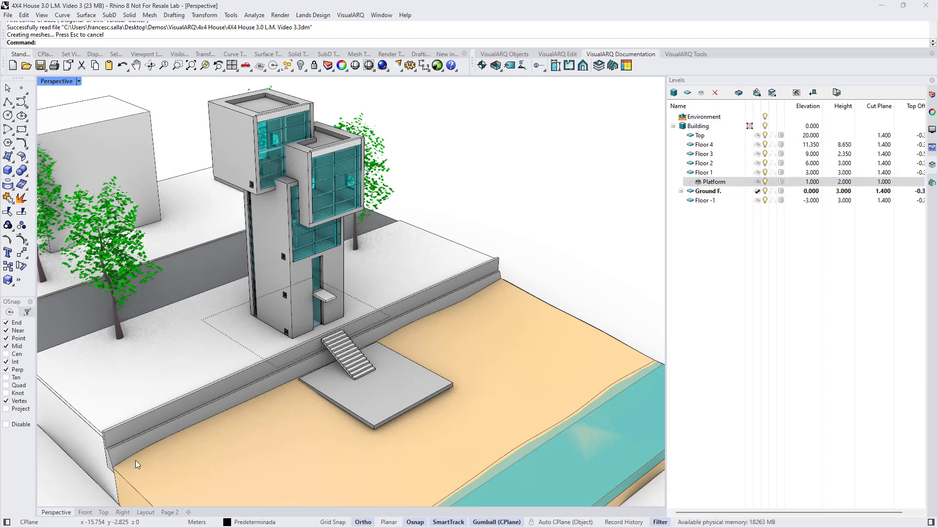
In the Front view, pick Platform's elevation at the platform base, giving -1.800
{"action": "left_click", "coordinate": [85, 512]}
{"action": "scroll", "coordinate": [266, 405], "scroll_direction": "down", "scroll_amount": 3}
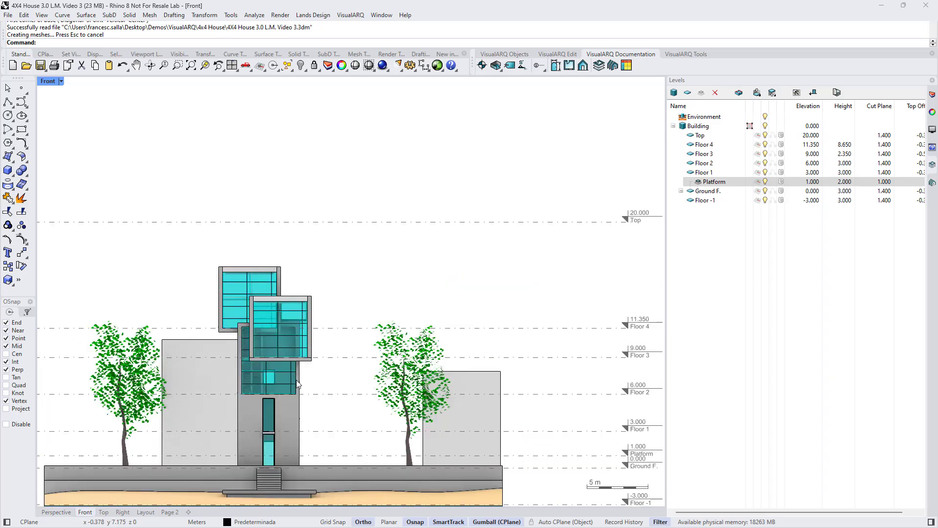
{"action": "right_click_drag", "start_coordinate": [295, 380], "coordinate": [326, 304]}
{"action": "scroll", "coordinate": [456, 350], "scroll_direction": "up", "scroll_amount": 5}
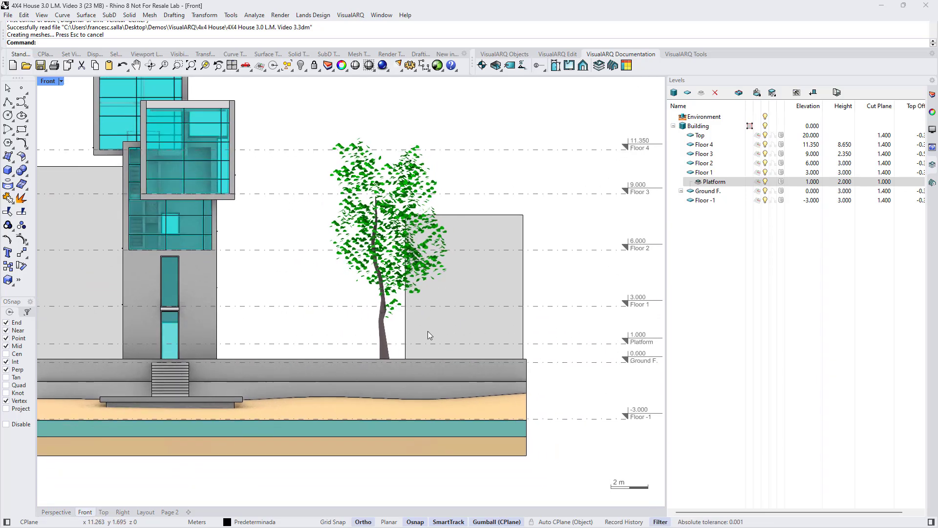
{"action": "left_click", "coordinate": [738, 181]}
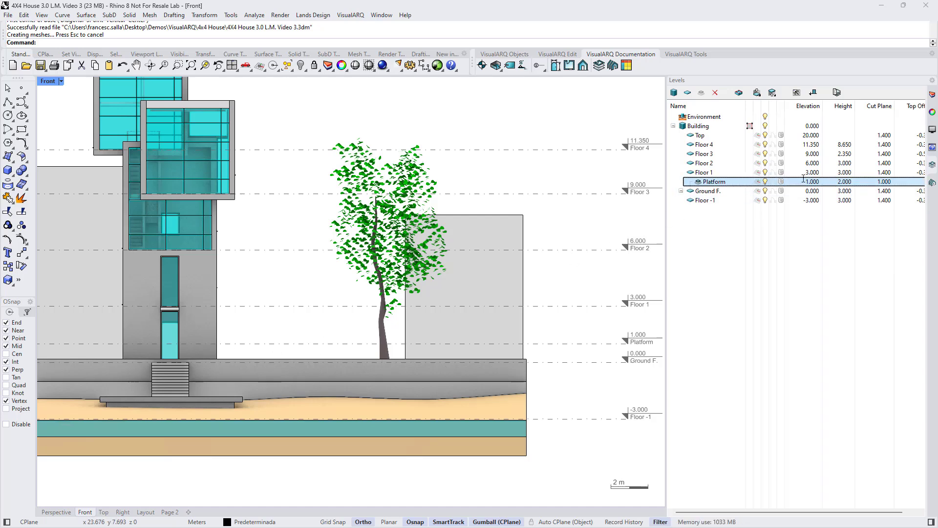
{"action": "left_click", "coordinate": [809, 181]}
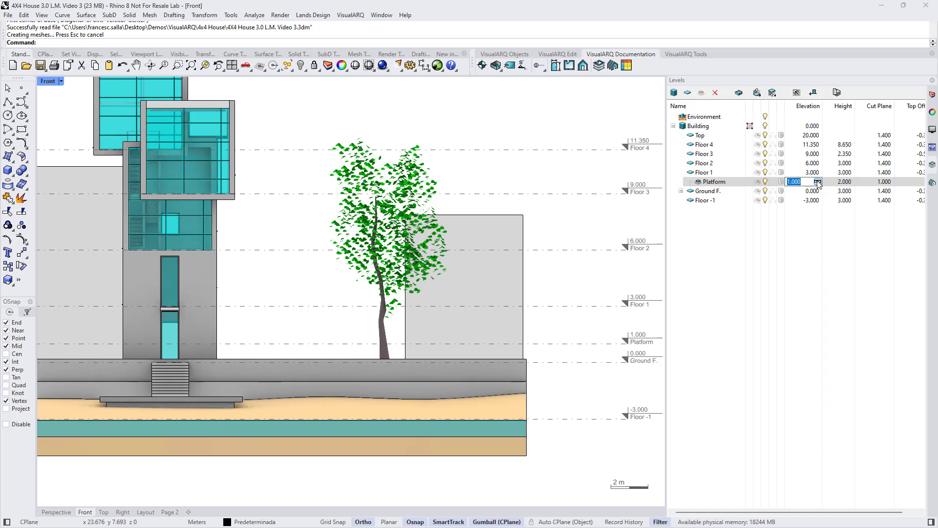
{"action": "left_click", "coordinate": [818, 182]}
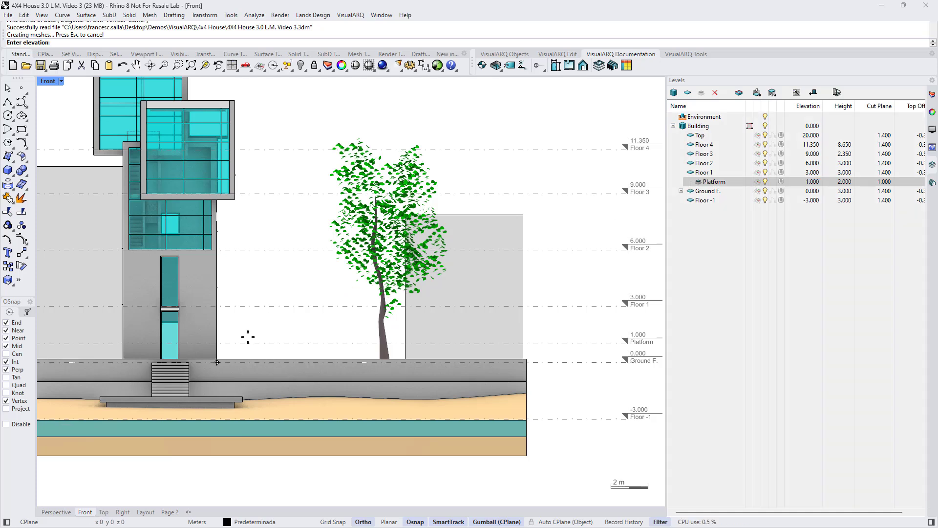
{"action": "scroll", "coordinate": [217, 394], "scroll_direction": "up", "scroll_amount": 3}
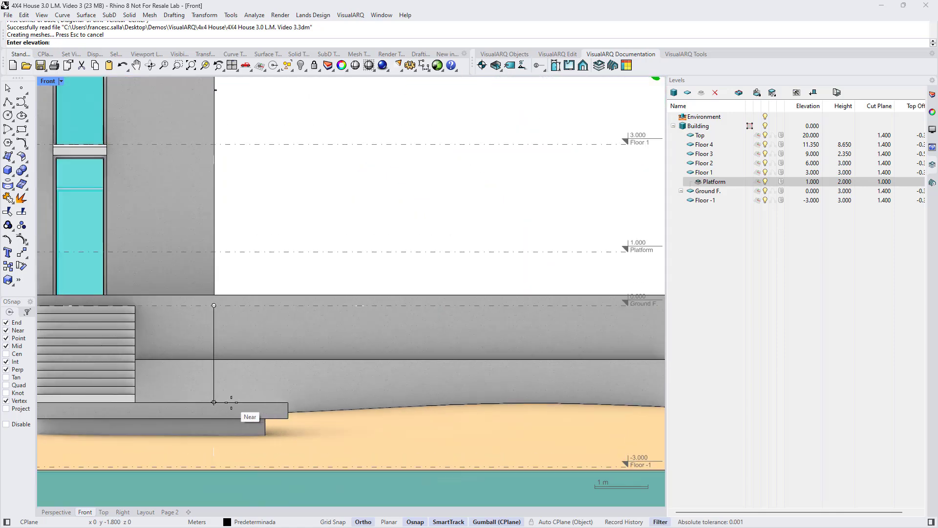
{"action": "left_click", "coordinate": [231, 403]}
{"action": "scroll", "coordinate": [369, 351], "scroll_direction": "down", "scroll_amount": 6}
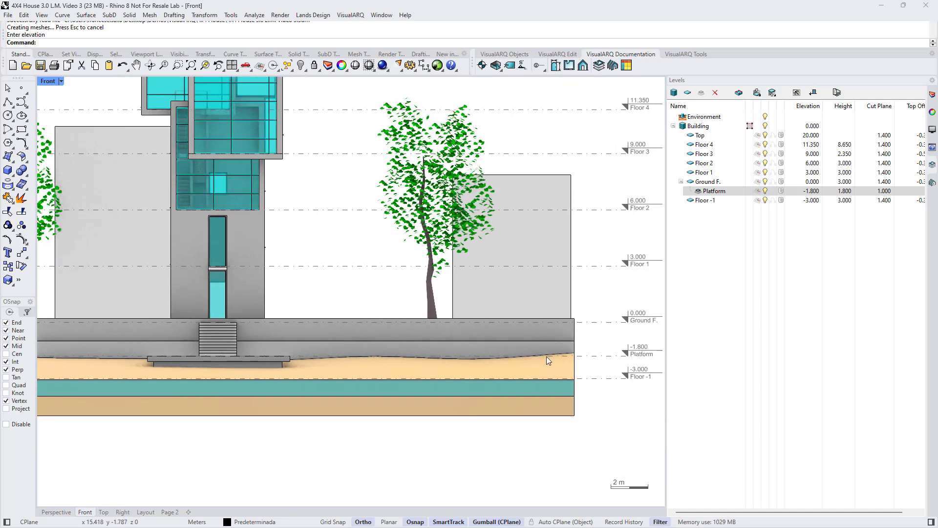
Back in Perspective, make Platform the current level
{"action": "left_click", "coordinate": [56, 511]}
{"action": "left_click", "coordinate": [758, 191]}
{"action": "left_click", "coordinate": [758, 191]}
Draw a Box with two base corners on the platform and a low height
{"action": "left_click", "coordinate": [8, 171]}
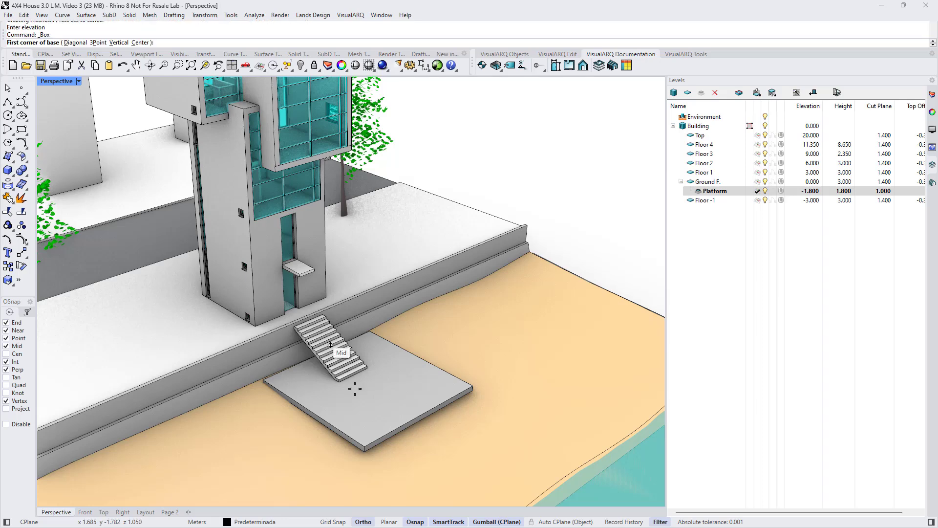
{"action": "scroll", "coordinate": [362, 400], "scroll_direction": "up", "scroll_amount": 5}
{"action": "left_click", "coordinate": [354, 402]}
{"action": "left_click", "coordinate": [487, 389]}
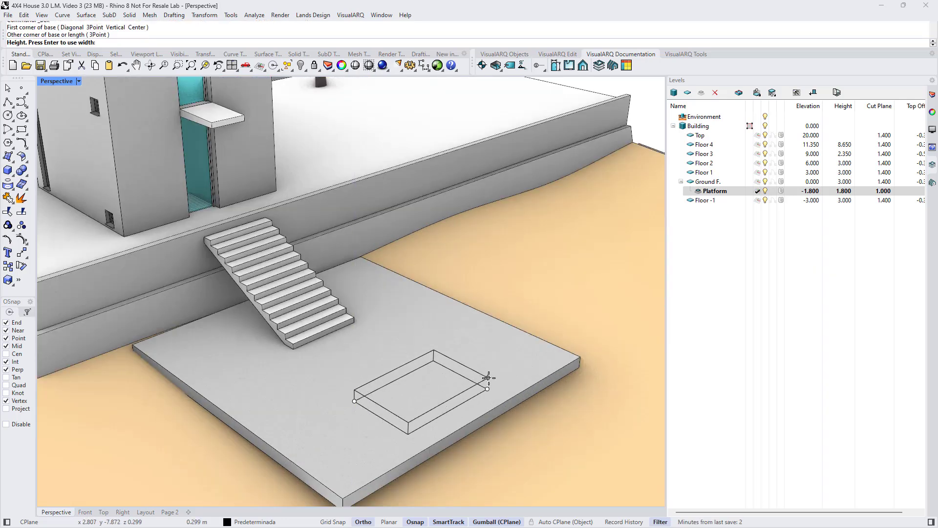
{"action": "left_click", "coordinate": [486, 379]}
{"action": "scroll", "coordinate": [341, 394], "scroll_direction": "down", "scroll_amount": 6}
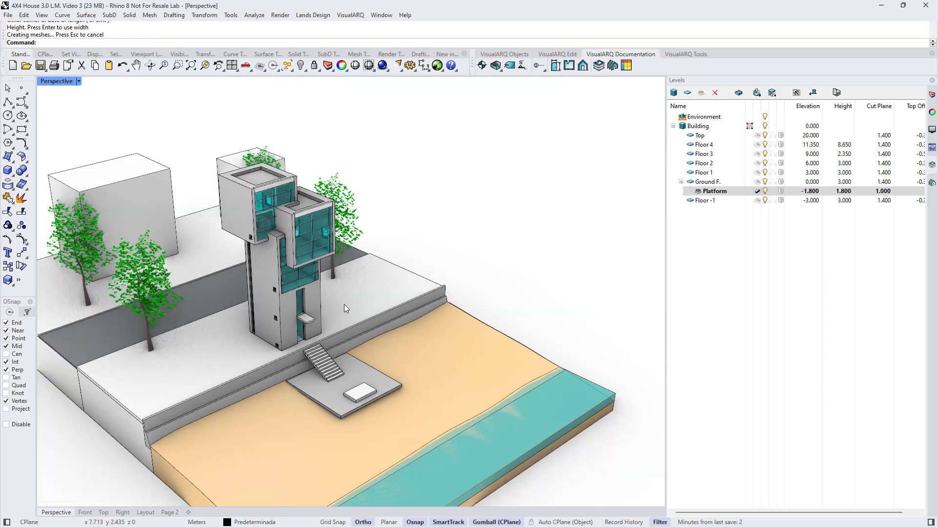
{"action": "scroll", "coordinate": [344, 281], "scroll_direction": "up", "scroll_amount": 2}
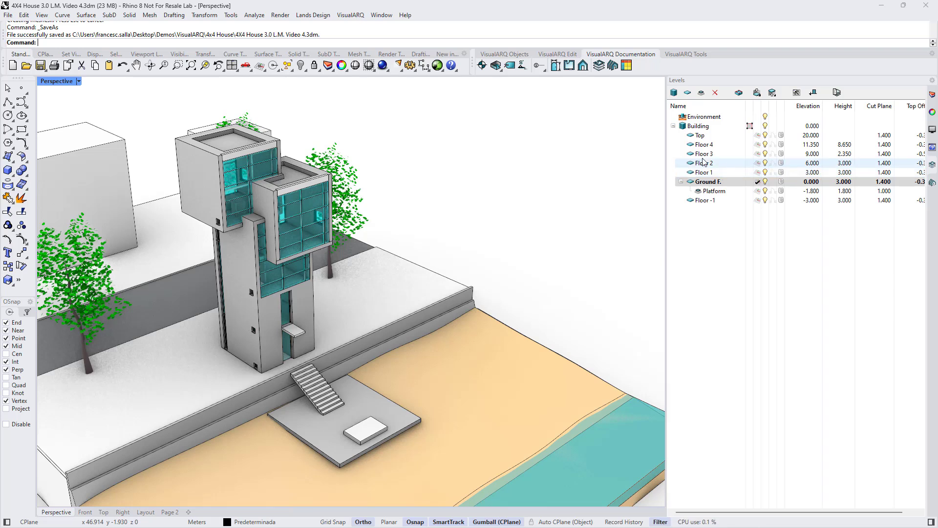
Select Floor 2, enable Section A, then switch the cut to Section B and zoom into the stairs
{"action": "left_click", "coordinate": [781, 164]}
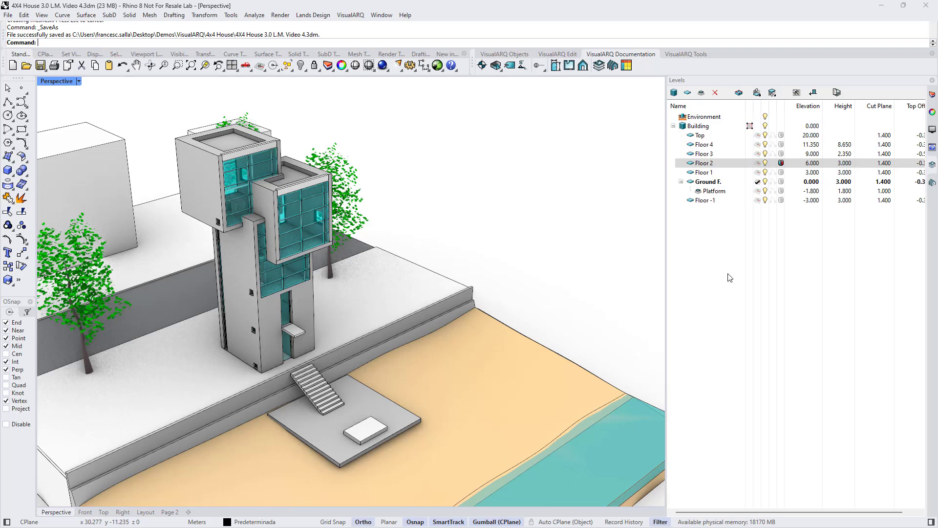
{"action": "left_click", "coordinate": [931, 184]}
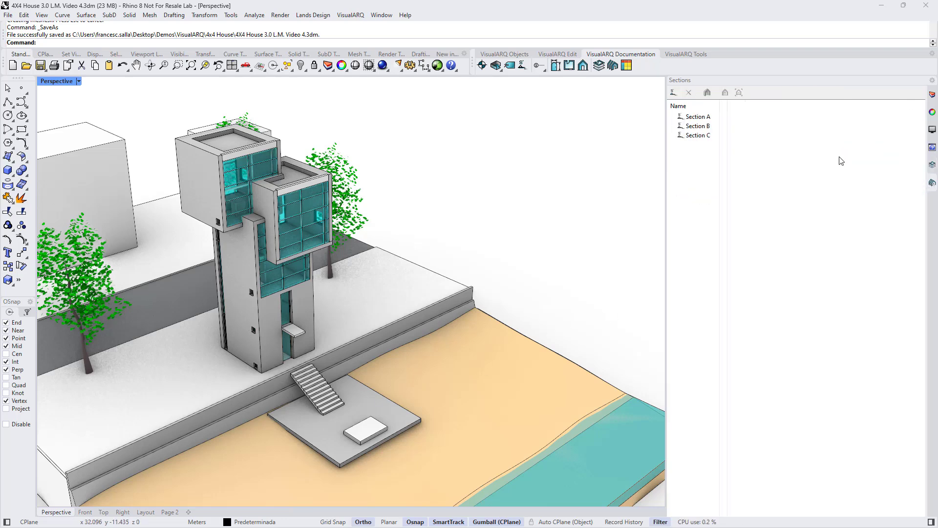
{"action": "left_click", "coordinate": [724, 116]}
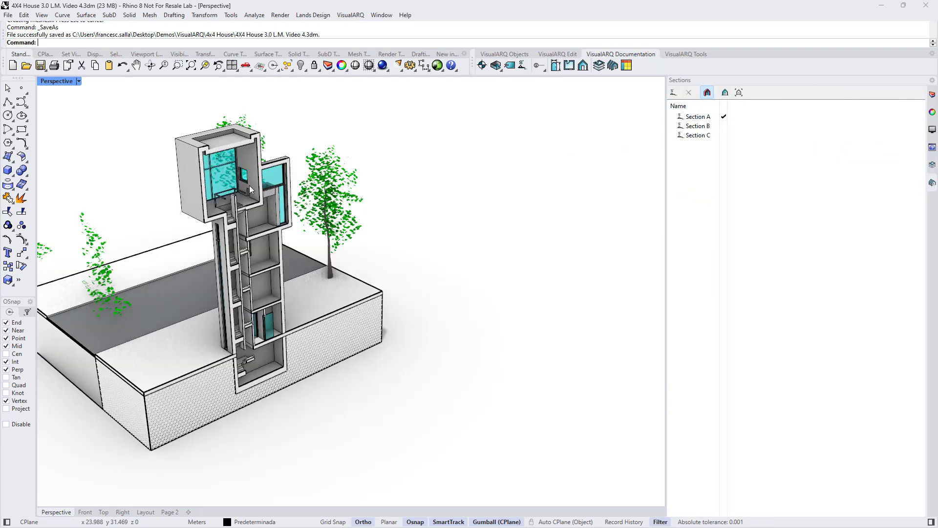
{"action": "left_click", "coordinate": [723, 127]}
{"action": "scroll", "coordinate": [253, 307], "scroll_direction": "up", "scroll_amount": 5}
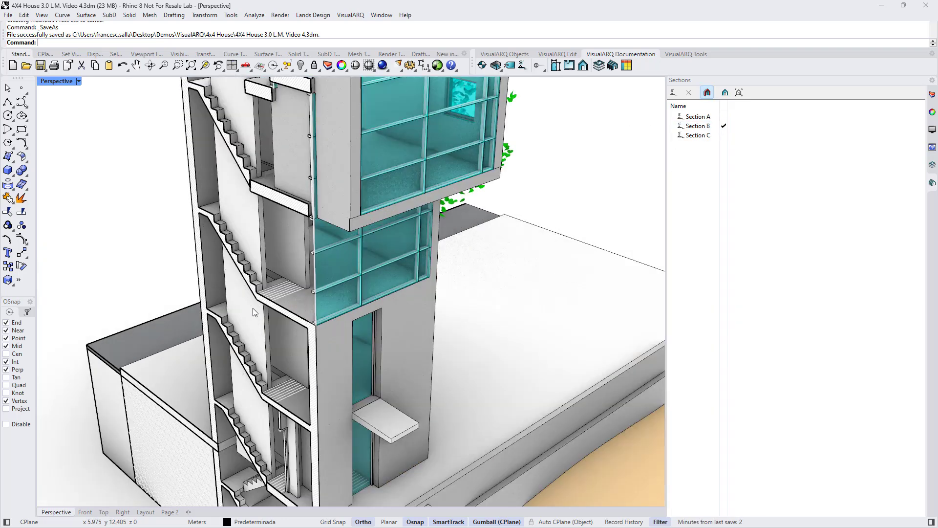
{"action": "scroll", "coordinate": [263, 320], "scroll_direction": "up", "scroll_amount": 3}
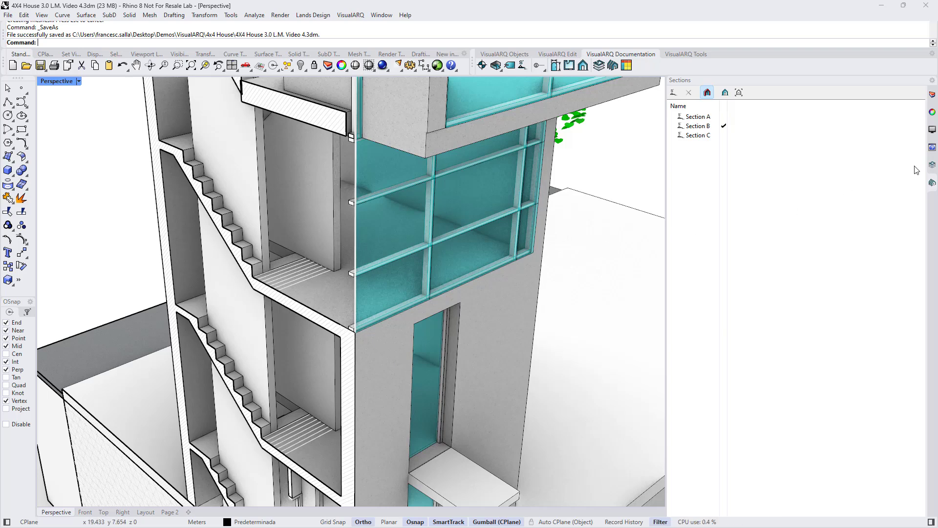
{"action": "left_click", "coordinate": [932, 165]}
Raise Floor 2's elevation from 6.000 to 6.300, giving Floor 1 a 3.300 height
{"action": "double_click", "coordinate": [808, 163]}
{"action": "left_click_drag", "start_coordinate": [808, 163], "coordinate": [793, 166]}
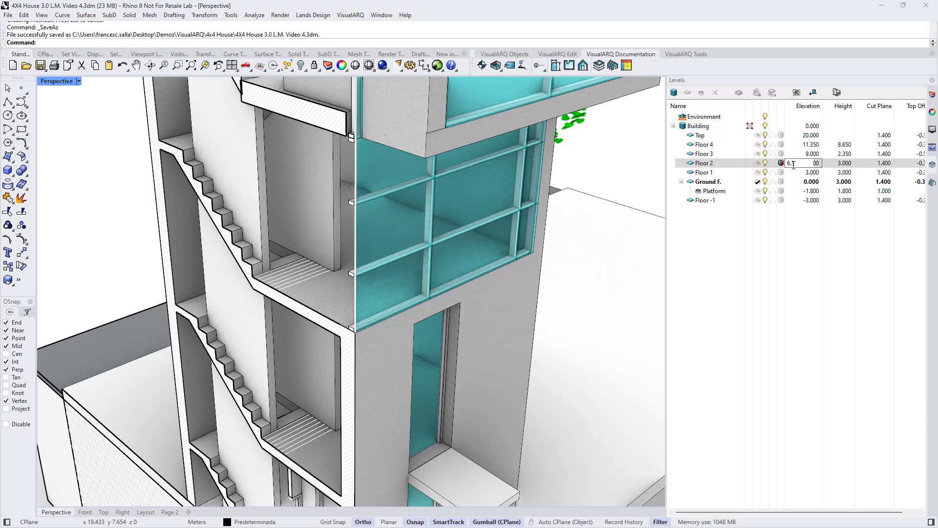
{"action": "double_click", "coordinate": [831, 163]}
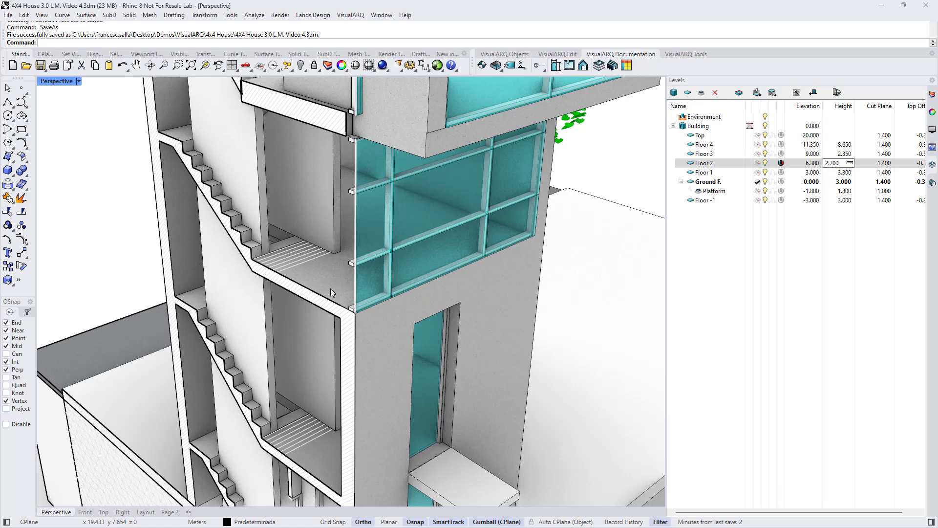
Scroll down the panel and bring the sections list back up
{"action": "scroll", "coordinate": [330, 288], "scroll_direction": "down", "scroll_amount": 6}
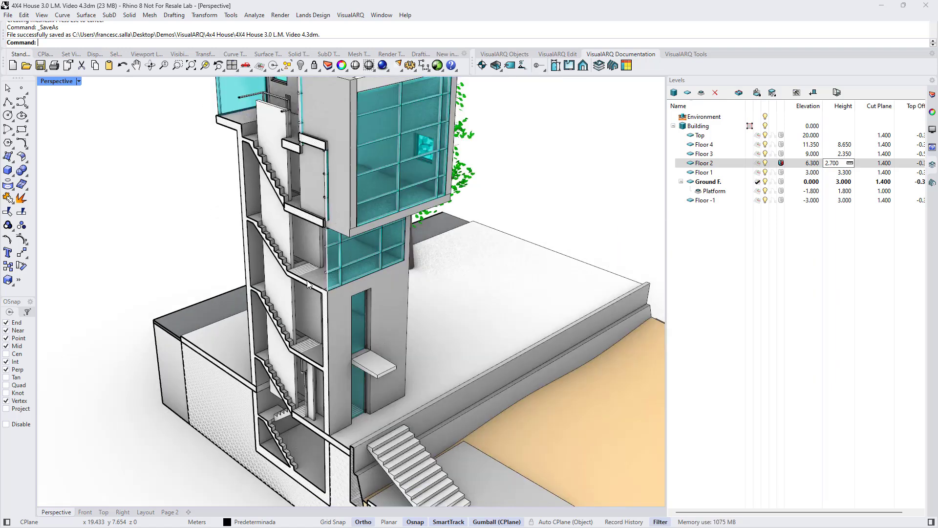
{"action": "scroll", "coordinate": [305, 282], "scroll_direction": "down", "scroll_amount": 2}
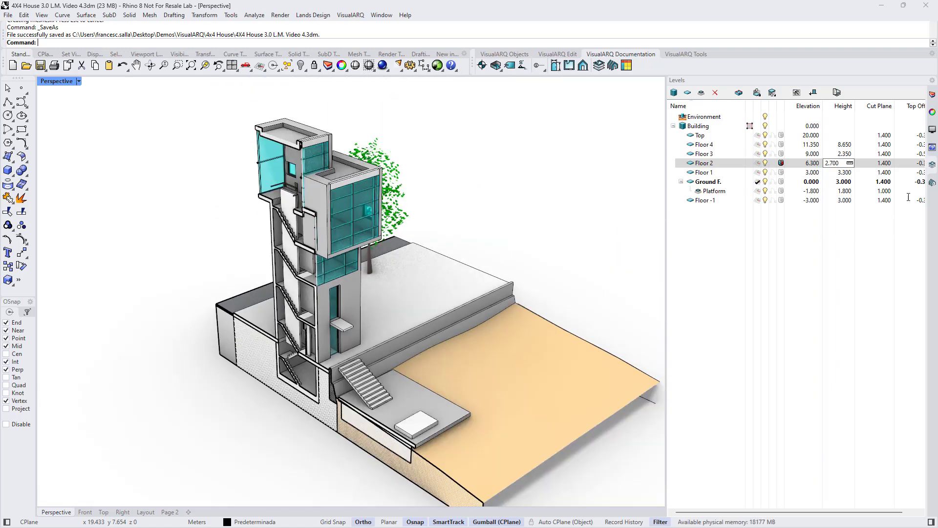
{"action": "left_click", "coordinate": [932, 182]}
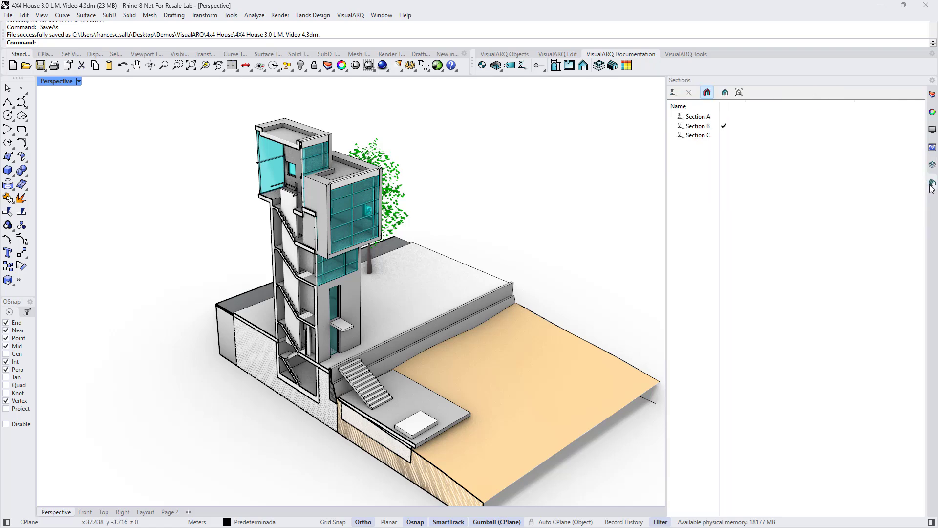
Switch off the Section B cut and return to the building levels list
{"action": "left_click", "coordinate": [708, 95]}
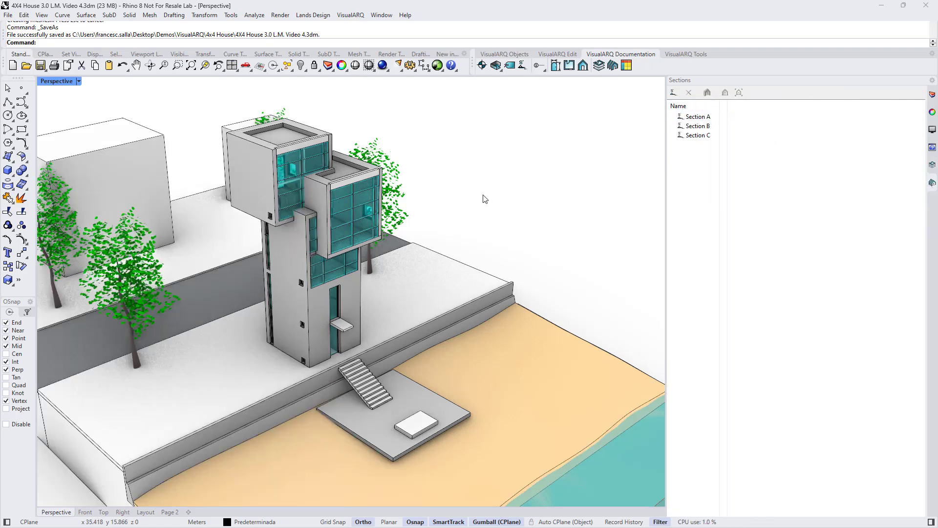
{"action": "left_click", "coordinate": [933, 165]}
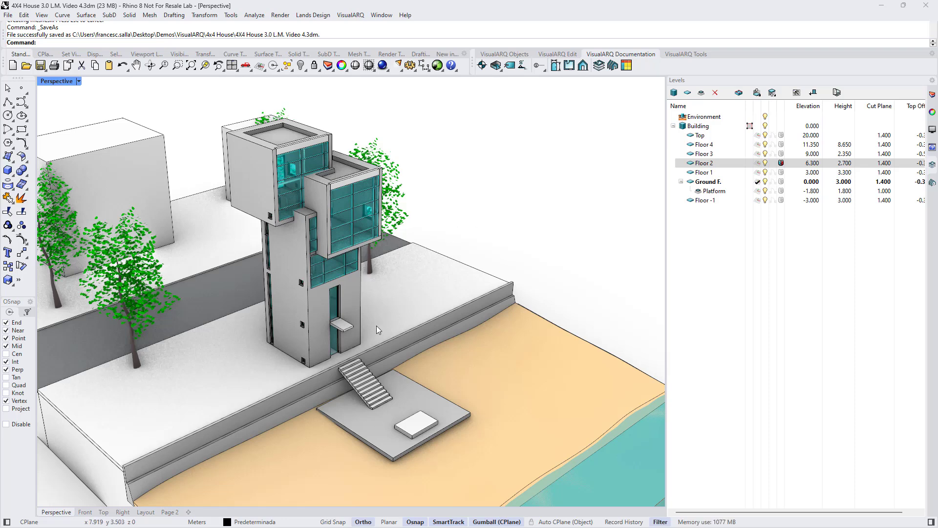
Select the small platform box, review its level and guide constraints in Properties, then deselect it
{"action": "scroll", "coordinate": [421, 452], "scroll_direction": "up", "scroll_amount": 4}
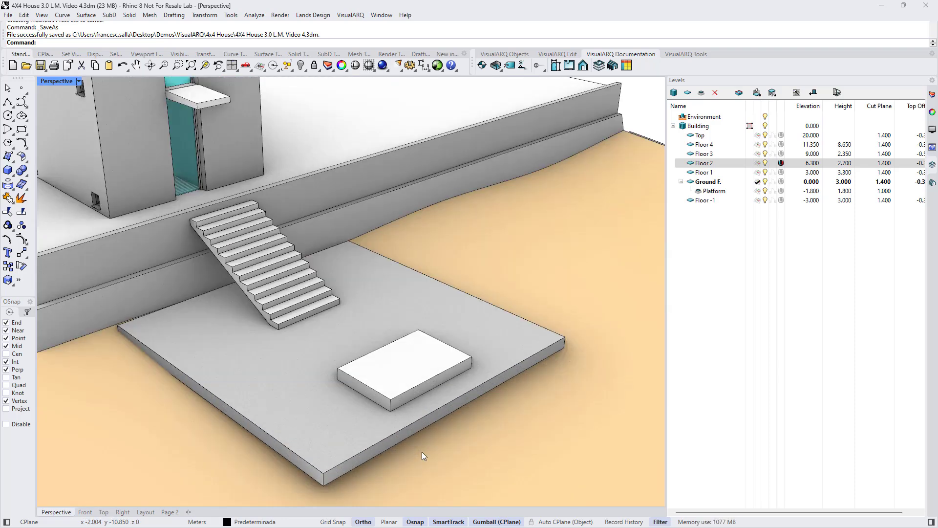
{"action": "left_click", "coordinate": [405, 390]}
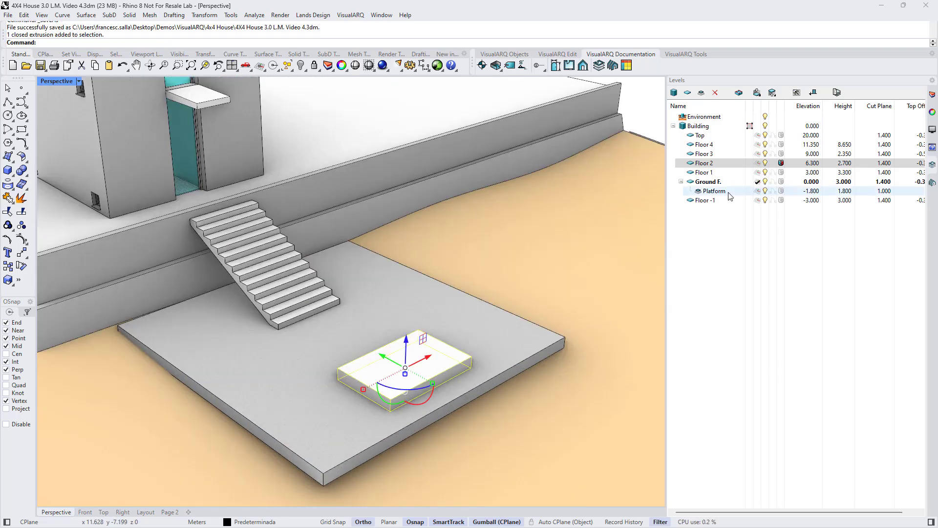
{"action": "left_click", "coordinate": [933, 114]}
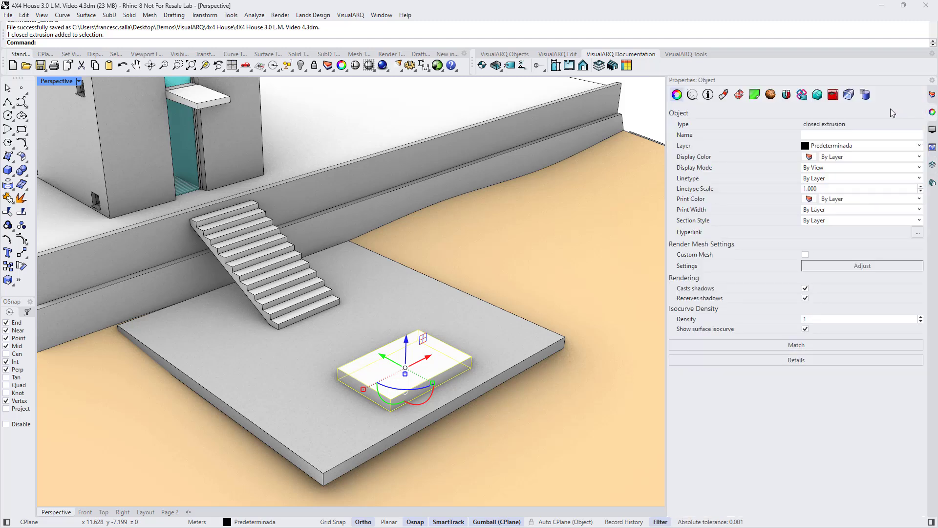
{"action": "left_click", "coordinate": [788, 96]}
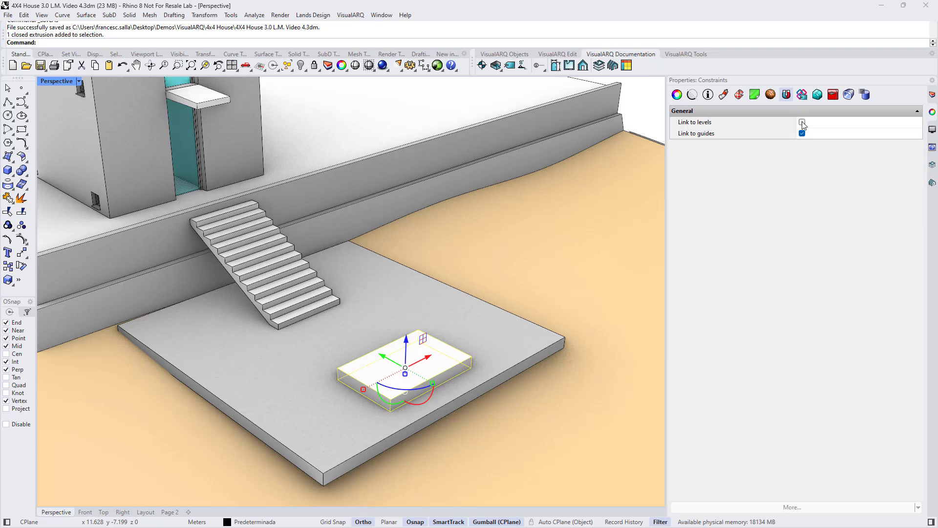
{"action": "left_click", "coordinate": [653, 119]}
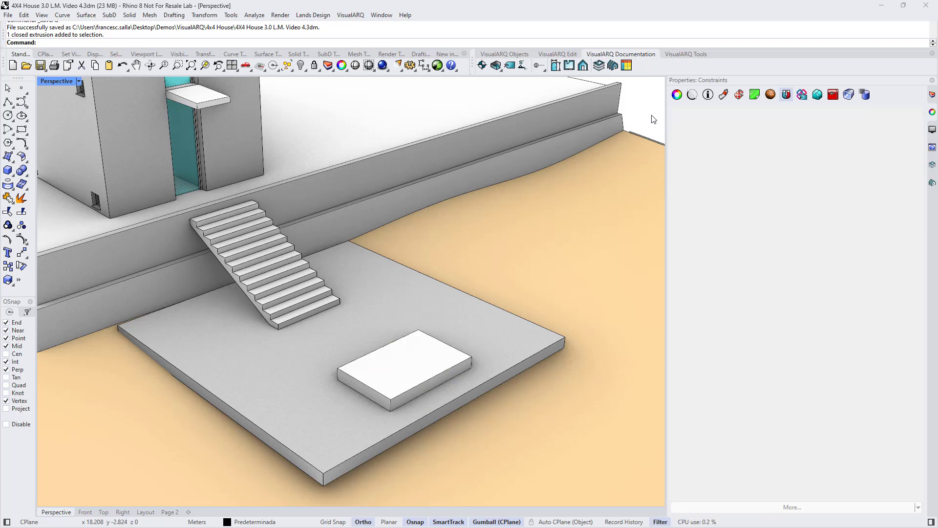
{"action": "scroll", "coordinate": [430, 300], "scroll_direction": "down", "scroll_amount": 10}
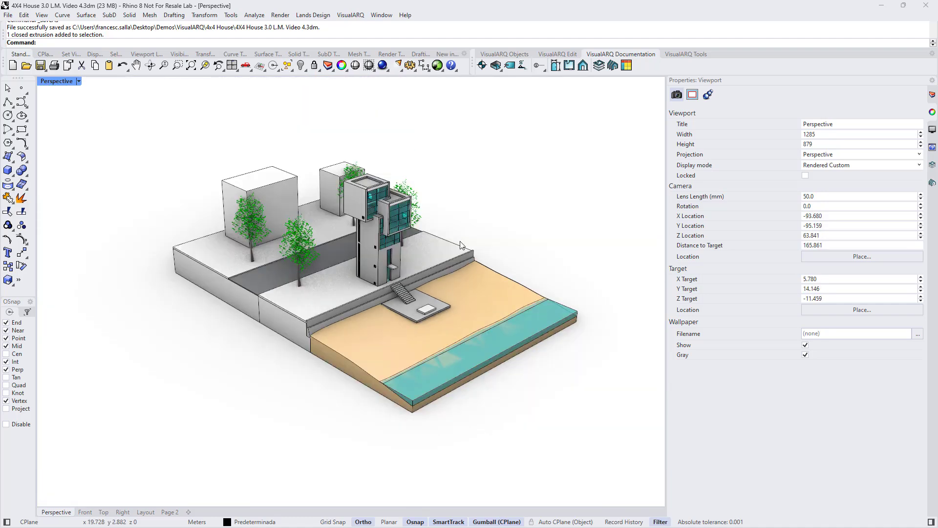
Bring up the building levels list and select the Floor 2 row
{"action": "scroll", "coordinate": [426, 232], "scroll_direction": "up", "scroll_amount": 4}
{"action": "scroll", "coordinate": [426, 231], "scroll_direction": "up", "scroll_amount": 2}
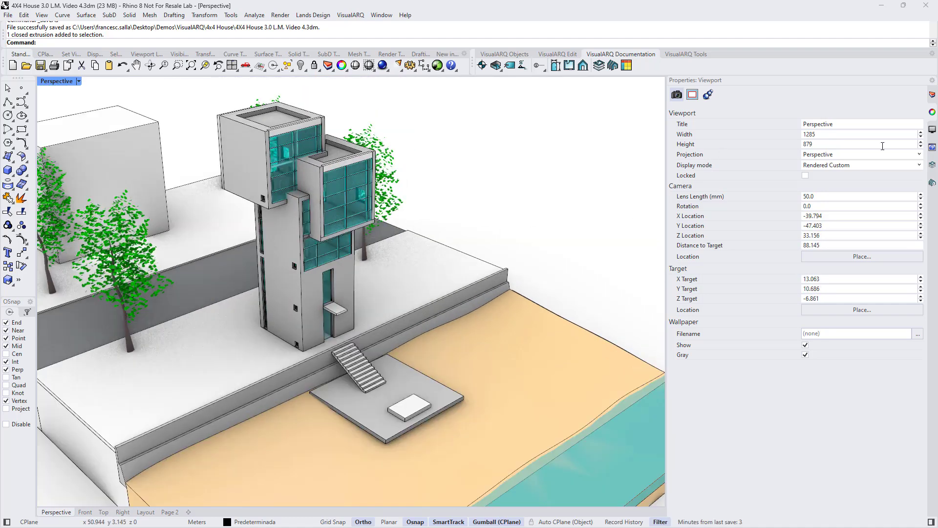
{"action": "left_click", "coordinate": [932, 165]}
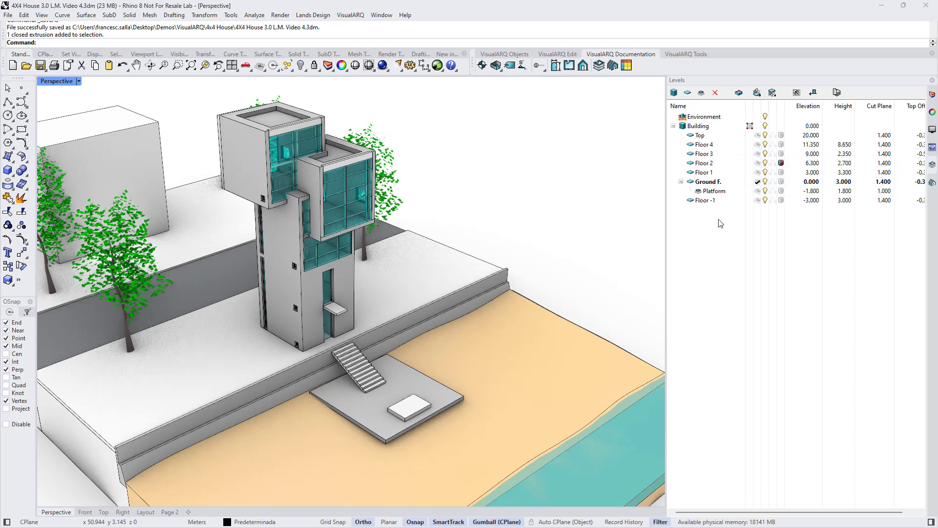
{"action": "left_click", "coordinate": [781, 164]}
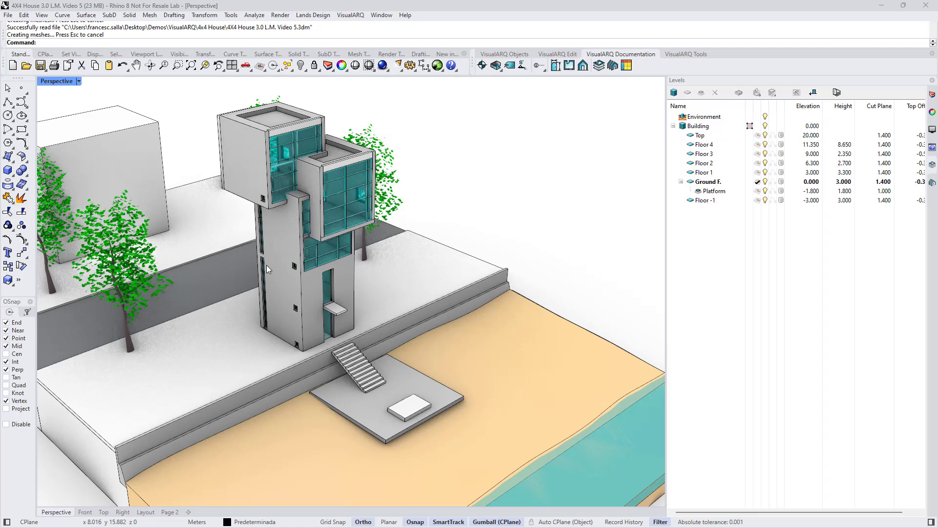
Switch to the Top view, center the house plan, and cut it at Ground F
{"action": "left_click", "coordinate": [105, 512]}
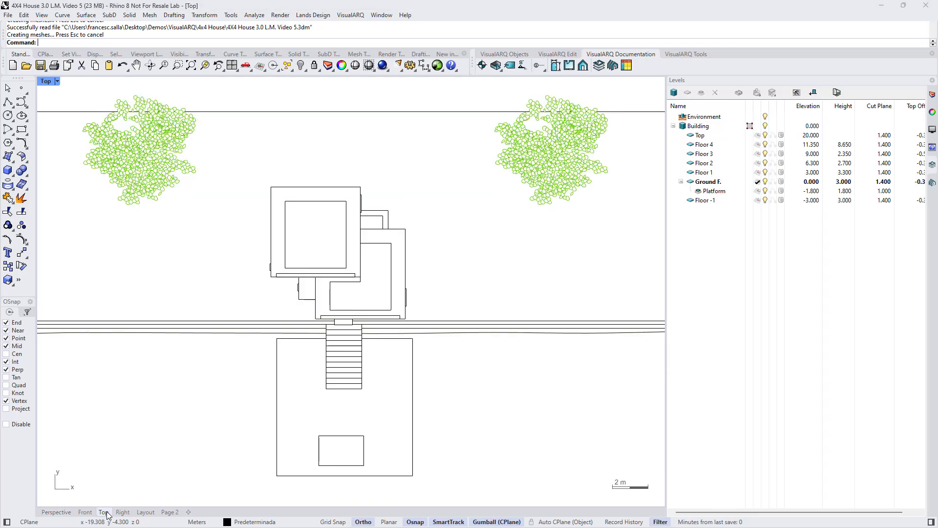
{"action": "scroll", "coordinate": [371, 228], "scroll_direction": "up", "scroll_amount": 7}
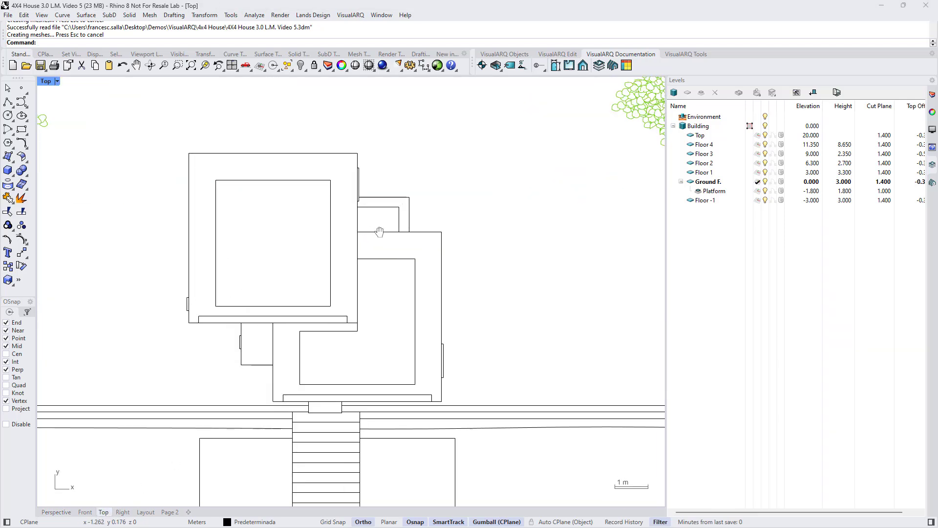
{"action": "right_click_drag", "start_coordinate": [377, 231], "coordinate": [389, 233]}
{"action": "left_click", "coordinate": [706, 182]}
{"action": "left_click", "coordinate": [740, 93]}
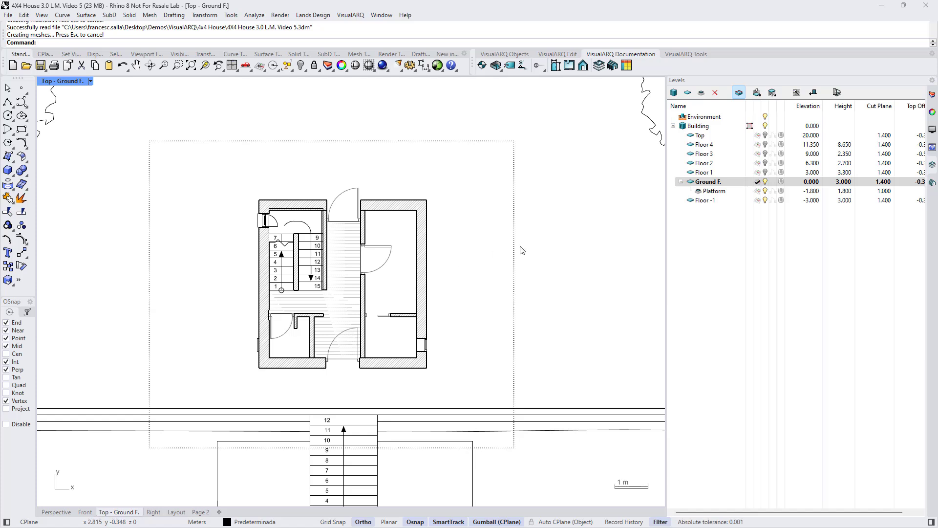
Step the plan cut from Floor 1 through Floors 2 and 3 up to Floor 4, then open ceiling plan options
{"action": "left_click", "coordinate": [739, 93]}
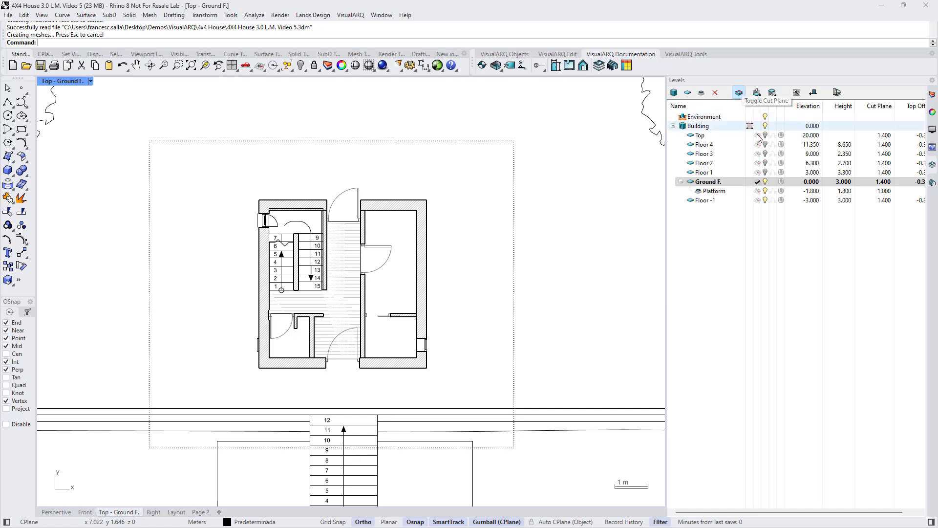
{"action": "left_click", "coordinate": [766, 172]}
{"action": "left_click", "coordinate": [767, 162]}
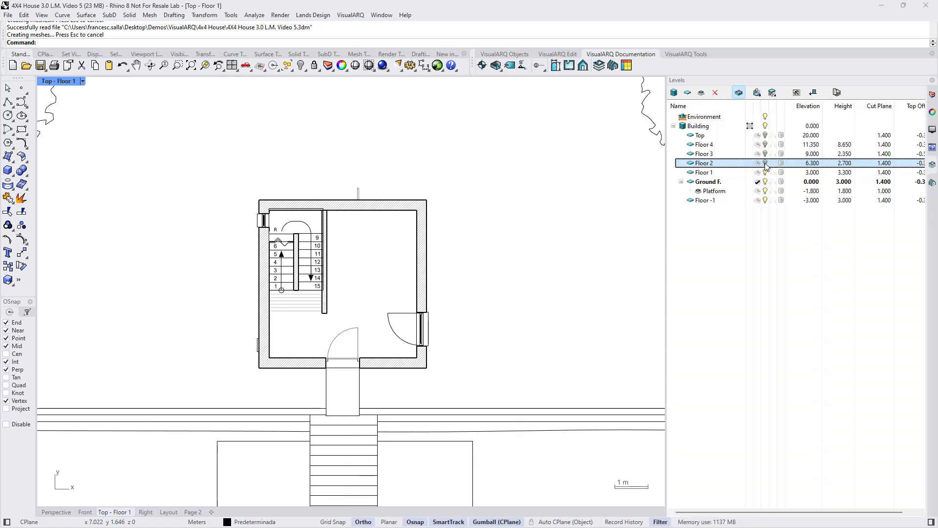
{"action": "left_click", "coordinate": [766, 154]}
{"action": "left_click", "coordinate": [765, 145]}
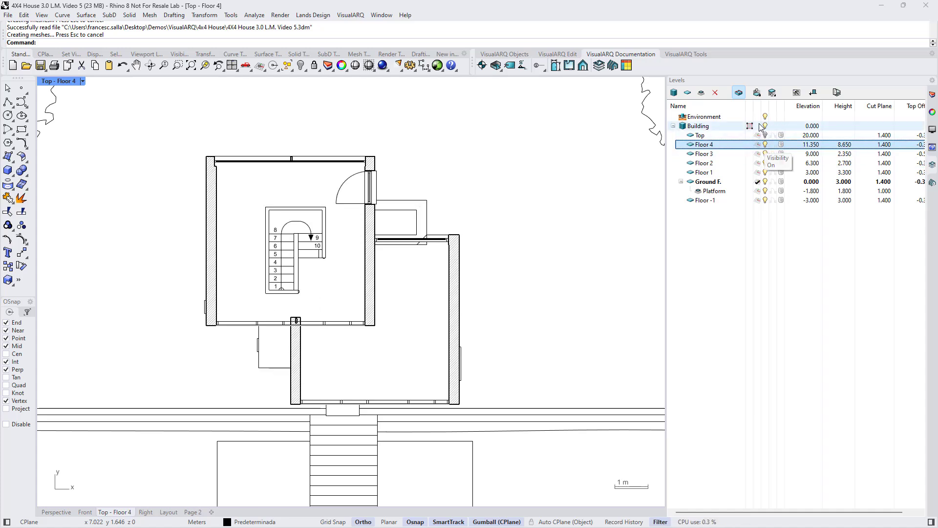
{"action": "left_click", "coordinate": [718, 145]}
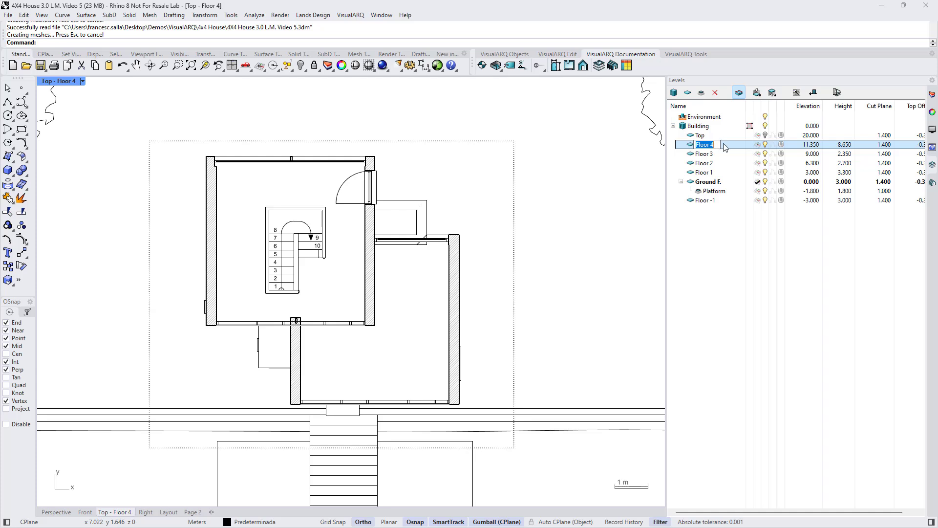
{"action": "left_click", "coordinate": [772, 94]}
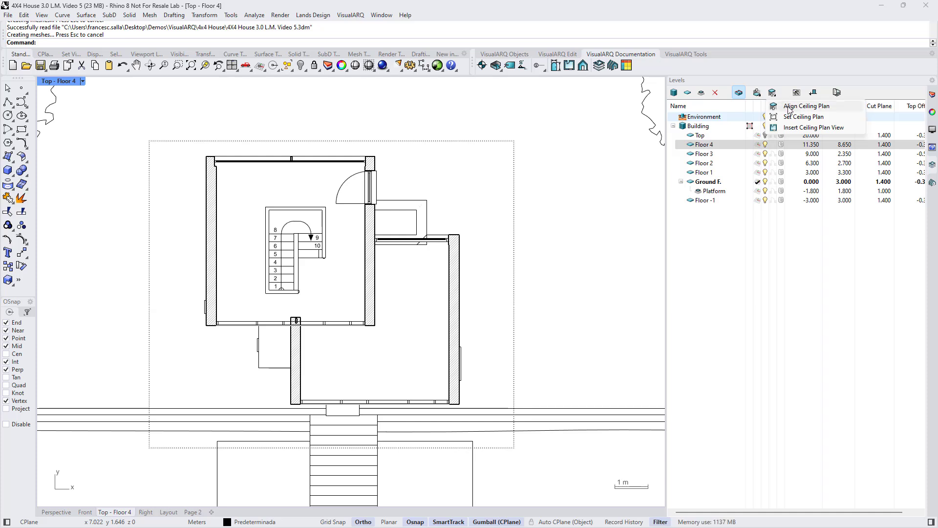
Show Floor 4 as a reflected ceiling plan, hide the environment, and toggle Floor 2 and 3 visibility
{"action": "left_click", "coordinate": [789, 107]}
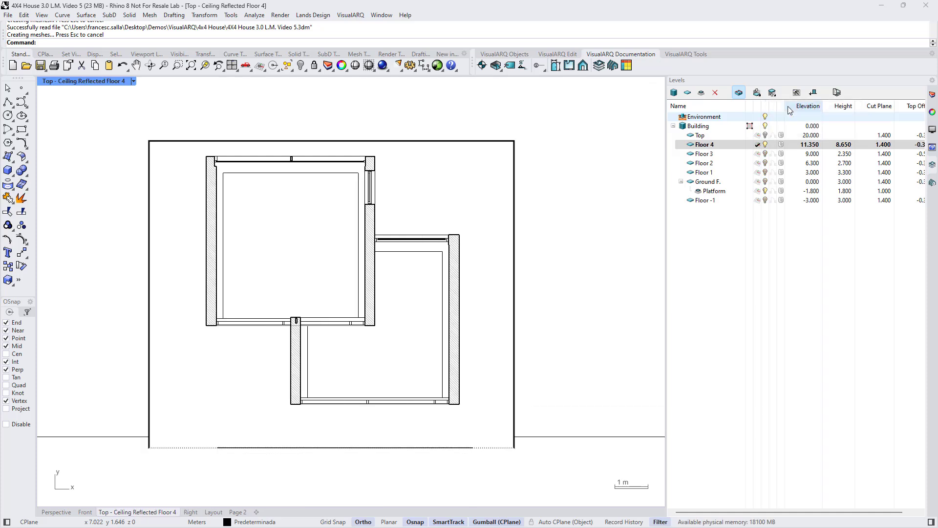
{"action": "left_click", "coordinate": [765, 117]}
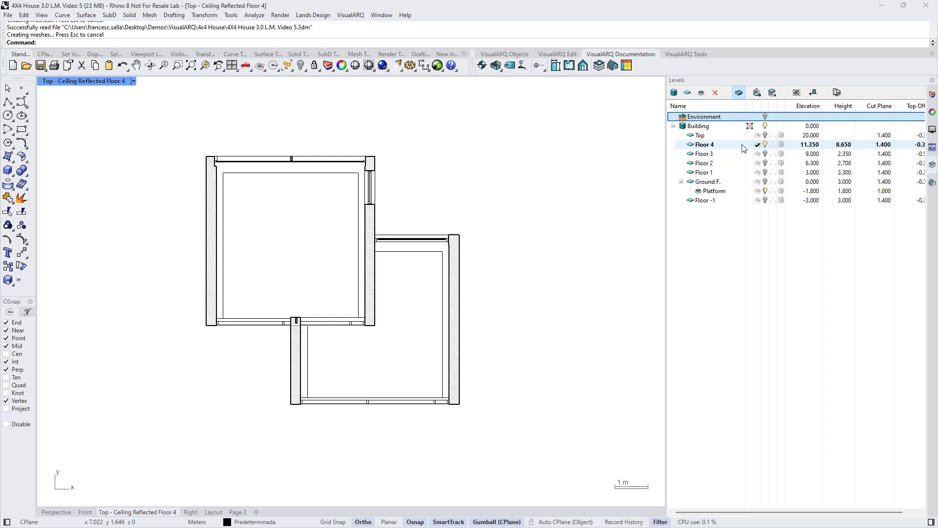
{"action": "left_click", "coordinate": [766, 154]}
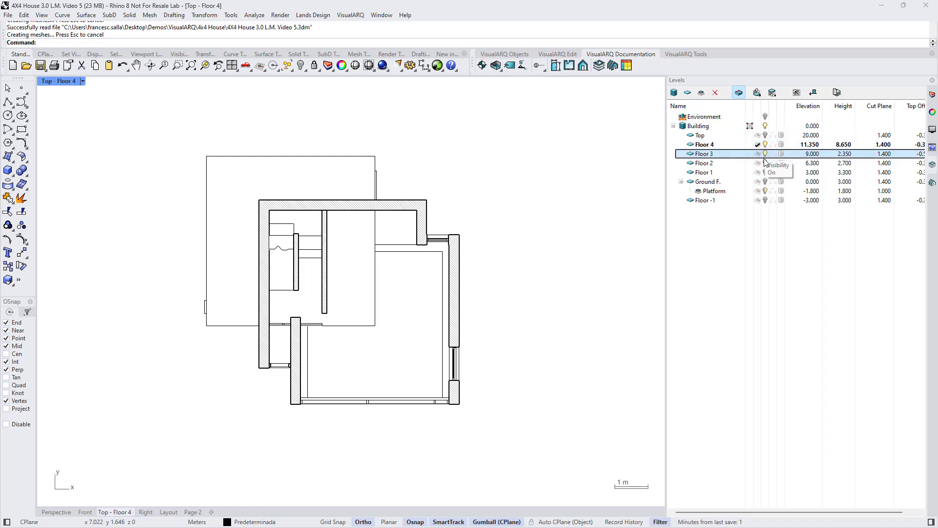
{"action": "left_click", "coordinate": [766, 164]}
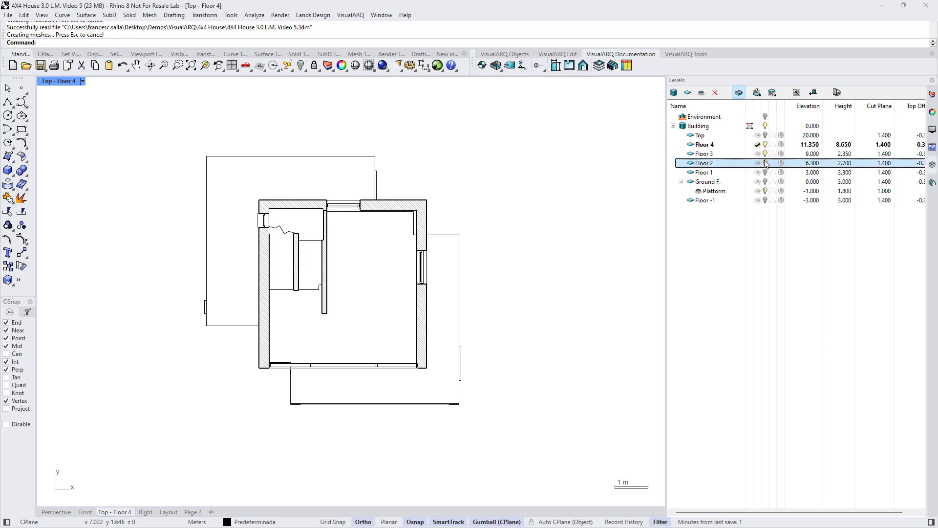
{"action": "left_click", "coordinate": [765, 154]}
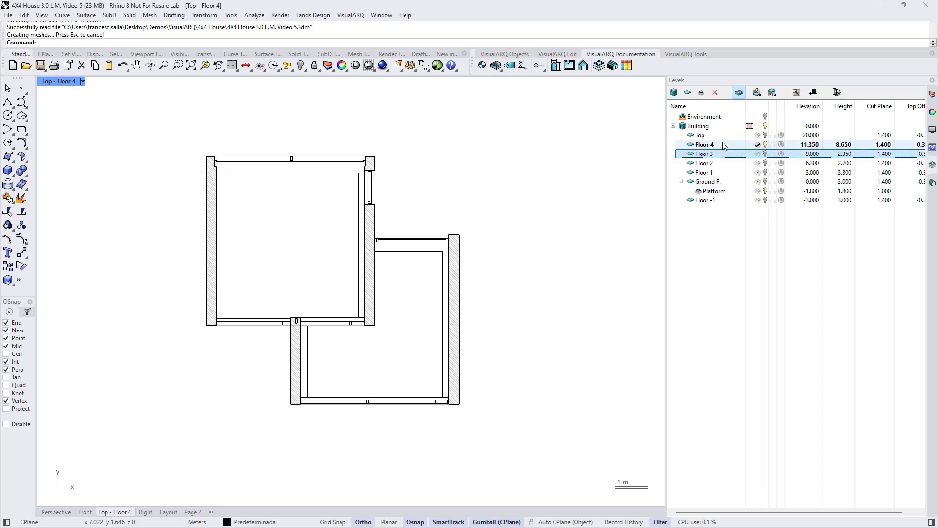
Restore the aligned Floor 4 floor plan and switch to the Page 2 layout
{"action": "left_click", "coordinate": [705, 145]}
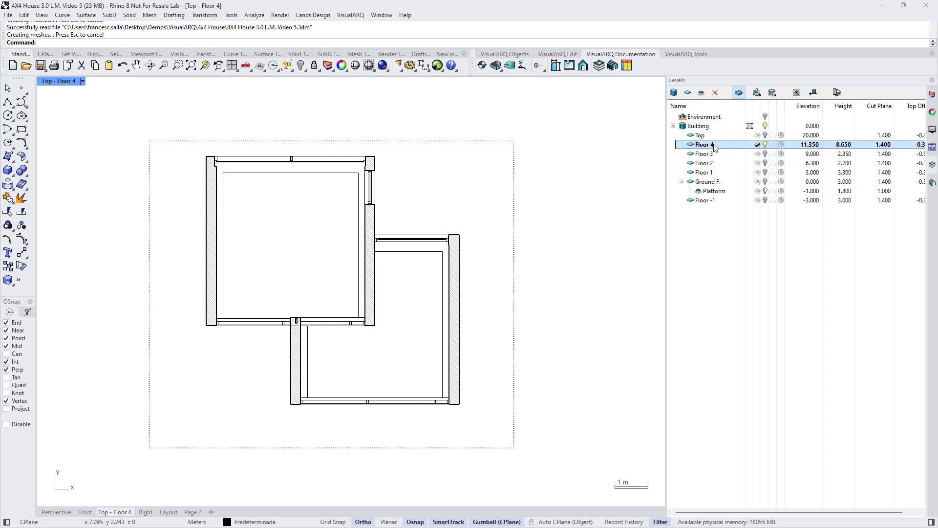
{"action": "left_click", "coordinate": [757, 94]}
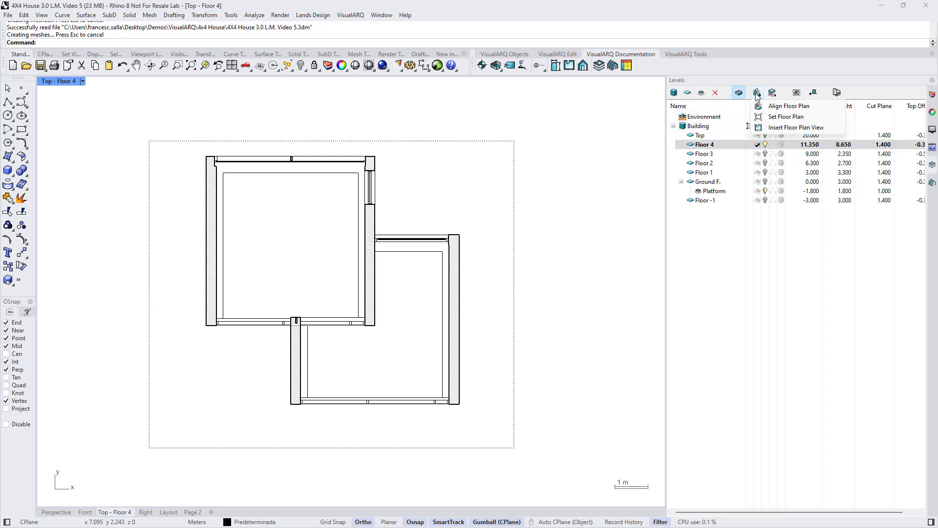
{"action": "left_click", "coordinate": [784, 107]}
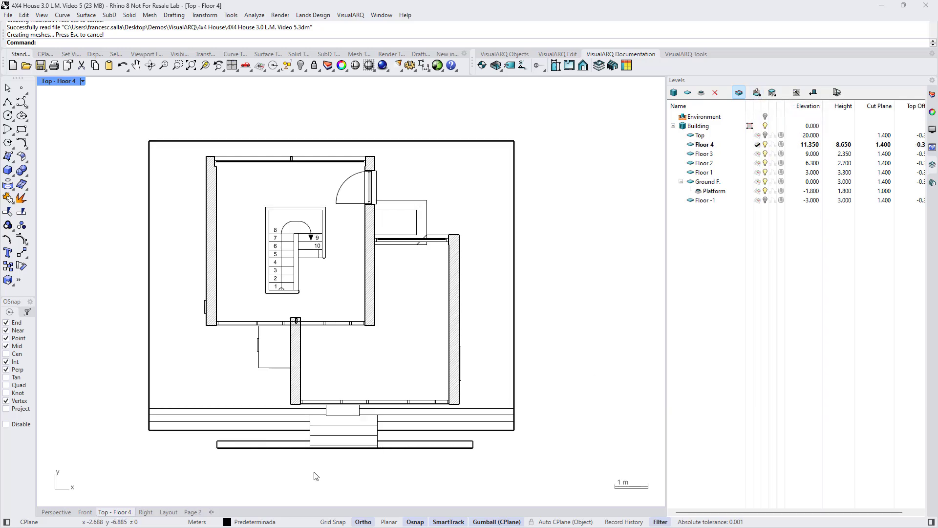
{"action": "left_click", "coordinate": [188, 513]}
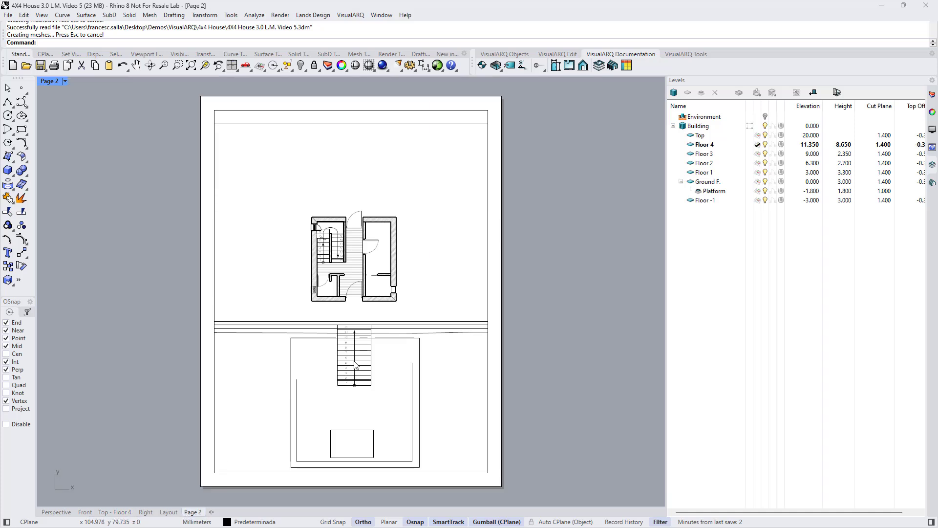
In the layout's plan detail, set Floor 4's reflected ceiling plan and hide the environment
{"action": "double_click", "coordinate": [283, 241]}
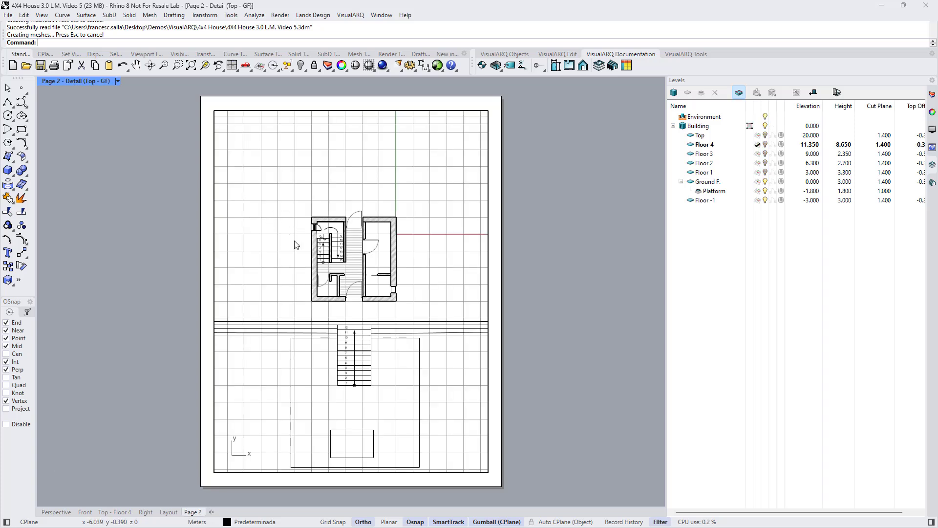
{"action": "left_click", "coordinate": [711, 145]}
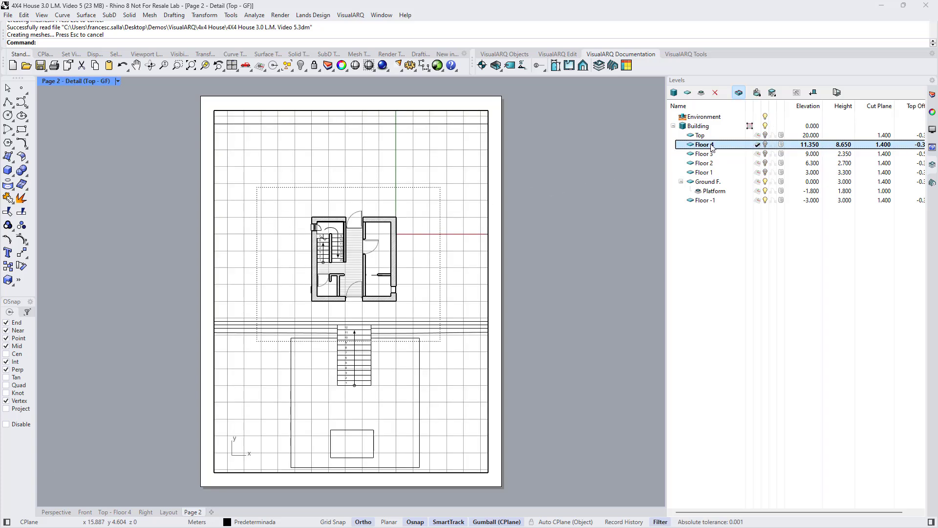
{"action": "left_click", "coordinate": [773, 93]}
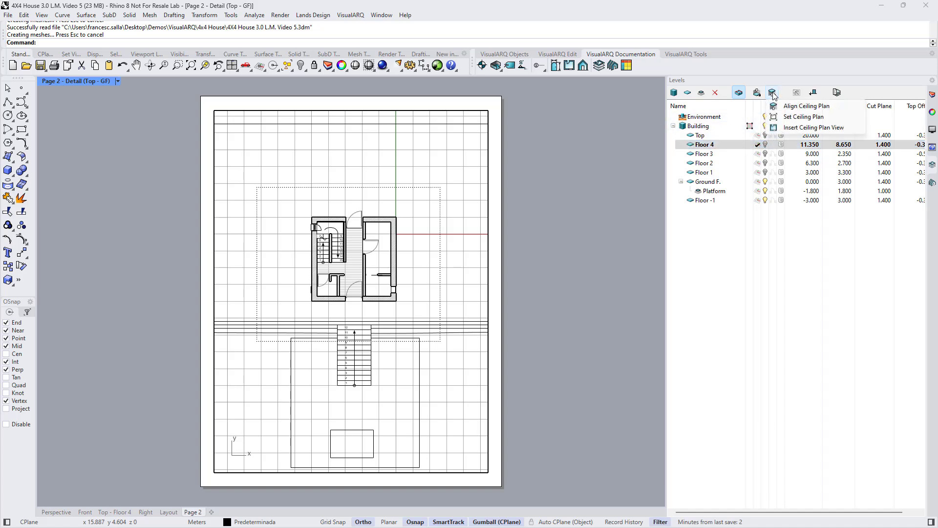
{"action": "left_click", "coordinate": [788, 118]}
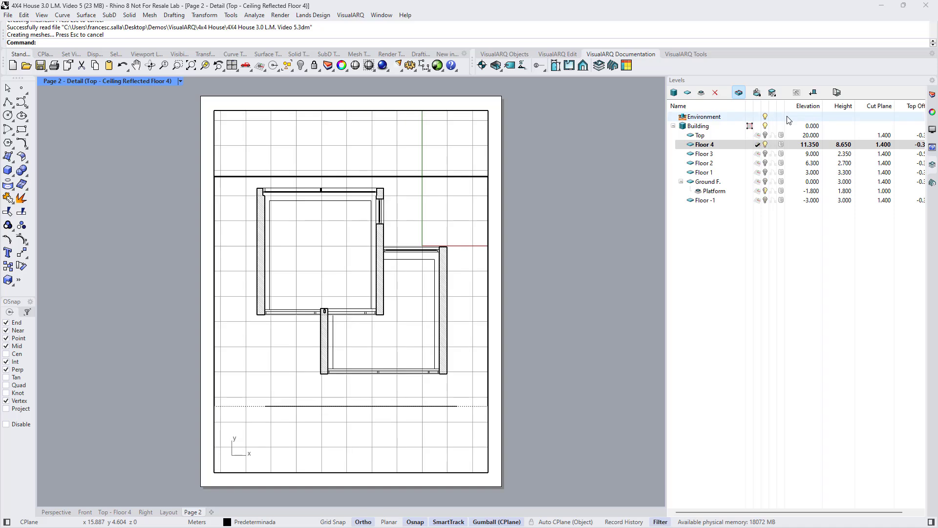
{"action": "left_click", "coordinate": [752, 147]}
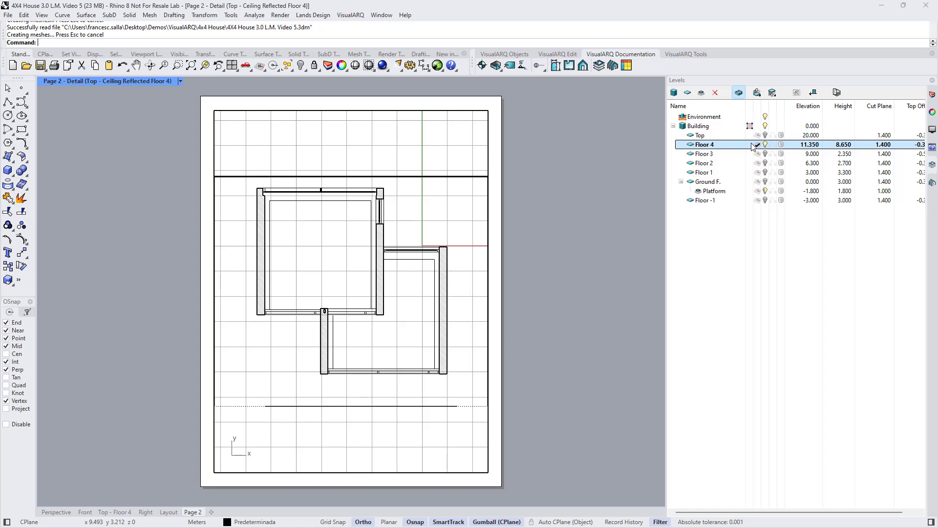
{"action": "left_click", "coordinate": [765, 116]}
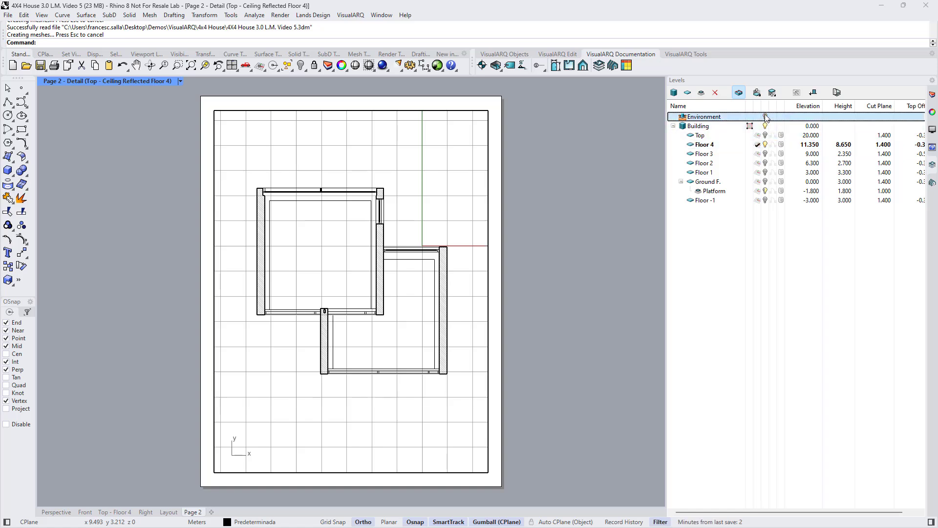
Leave the detail and return to the page, leaving the detail deselected
{"action": "double_click", "coordinate": [607, 134]}
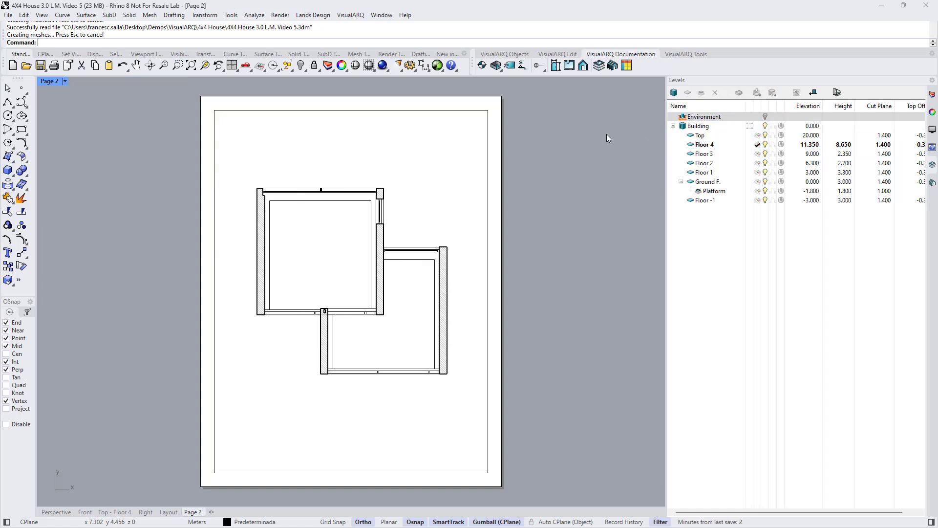
{"action": "left_click", "coordinate": [489, 155]}
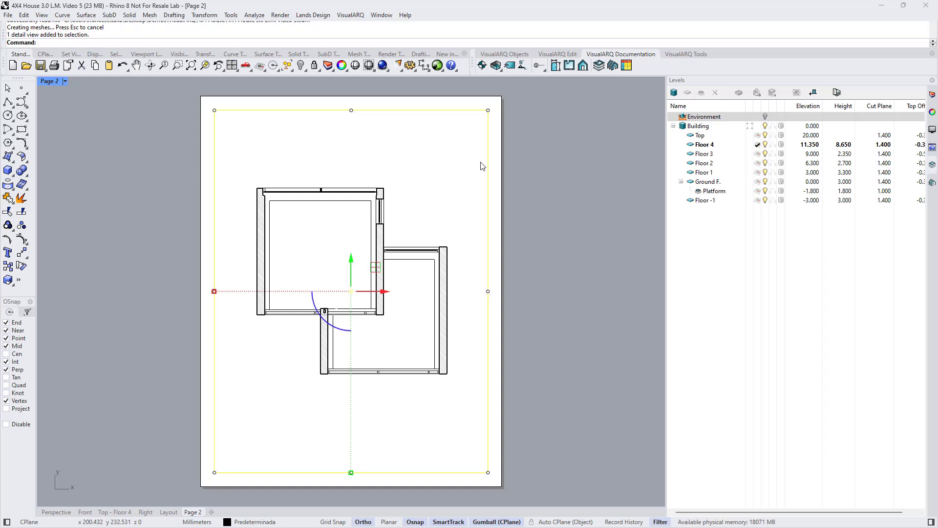
{"action": "left_click", "coordinate": [520, 167]}
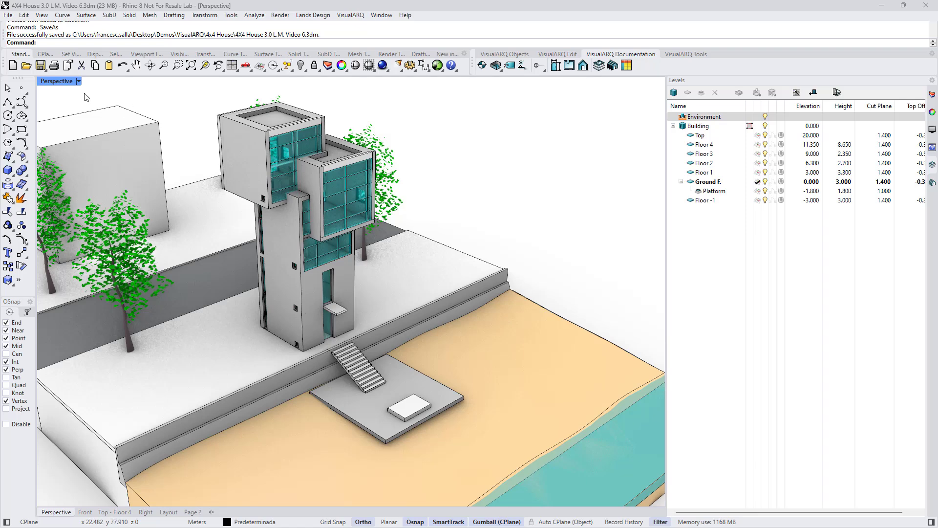
Restore four tiled views, frame the tower in Front, and make Floor 4 the current cut level
{"action": "double_click", "coordinate": [67, 83]}
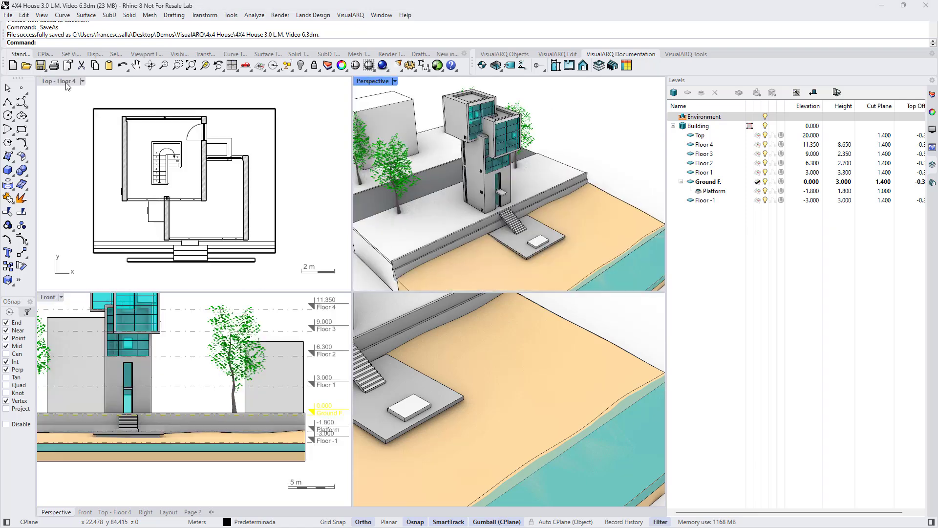
{"action": "left_click", "coordinate": [59, 132]}
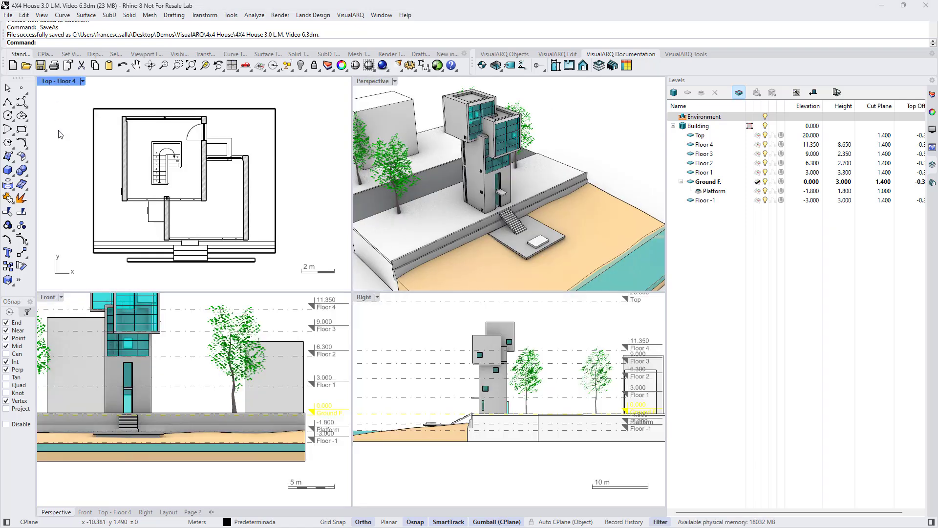
{"action": "left_click", "coordinate": [621, 154]}
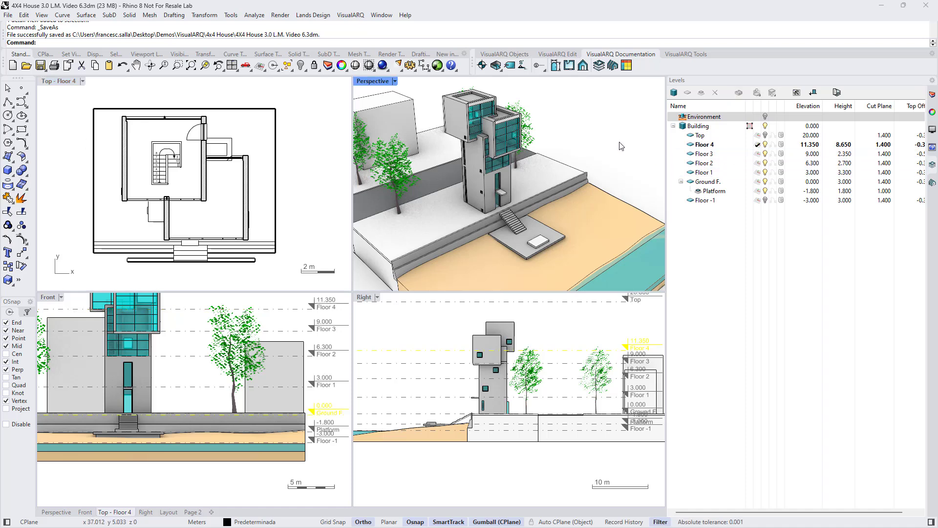
{"action": "left_click", "coordinate": [454, 322]}
{"action": "right_click_drag", "start_coordinate": [202, 322], "coordinate": [216, 369]}
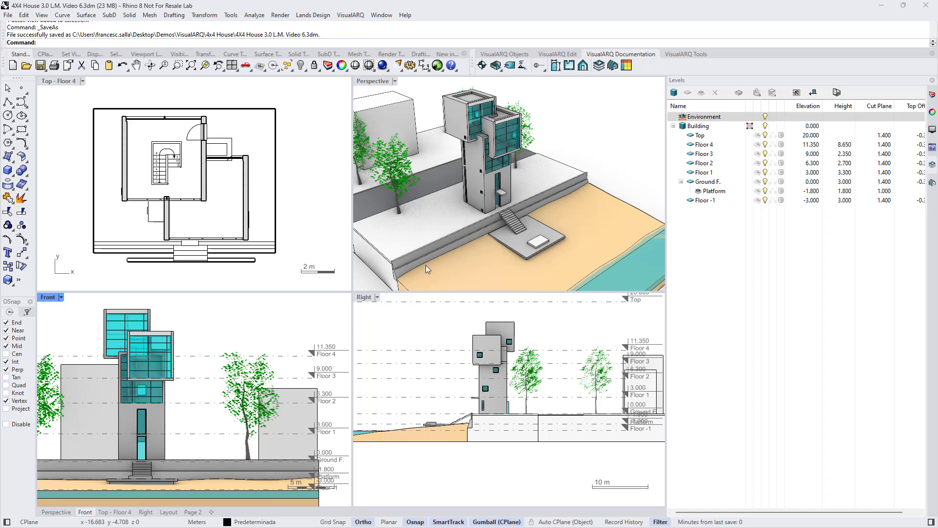
{"action": "double_click", "coordinate": [687, 145]}
{"action": "left_click", "coordinate": [796, 93]}
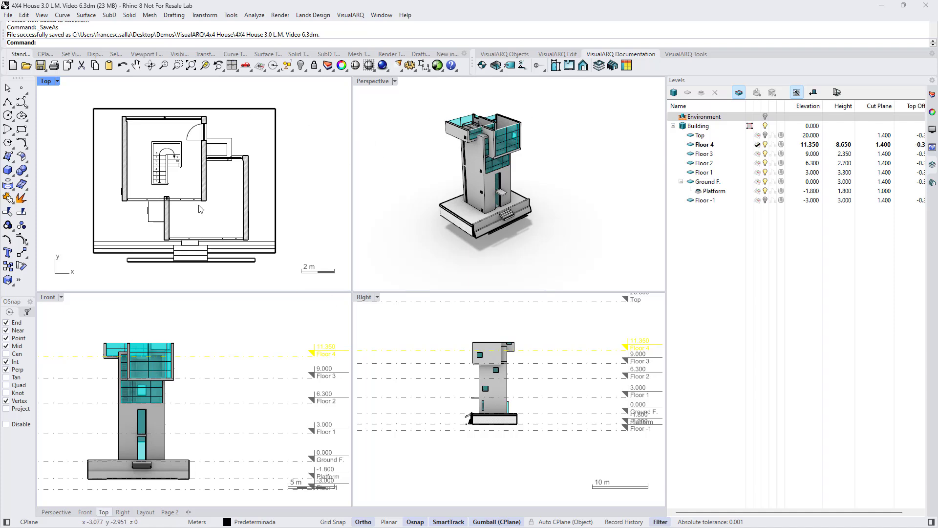
Make Floor 2 then Floor 1 current, show all levels again, and maximize the Perspective view
{"action": "left_click", "coordinate": [733, 164]}
{"action": "double_click", "coordinate": [732, 164]}
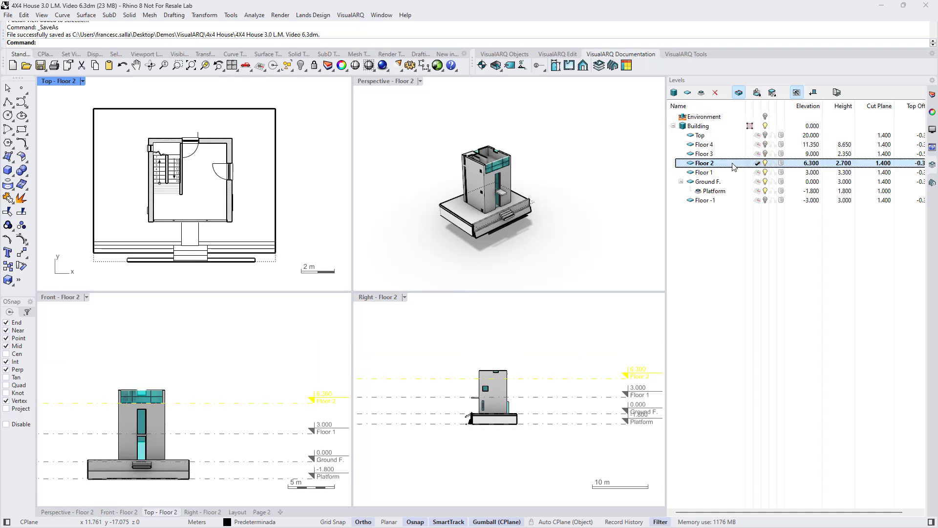
{"action": "double_click", "coordinate": [732, 173]}
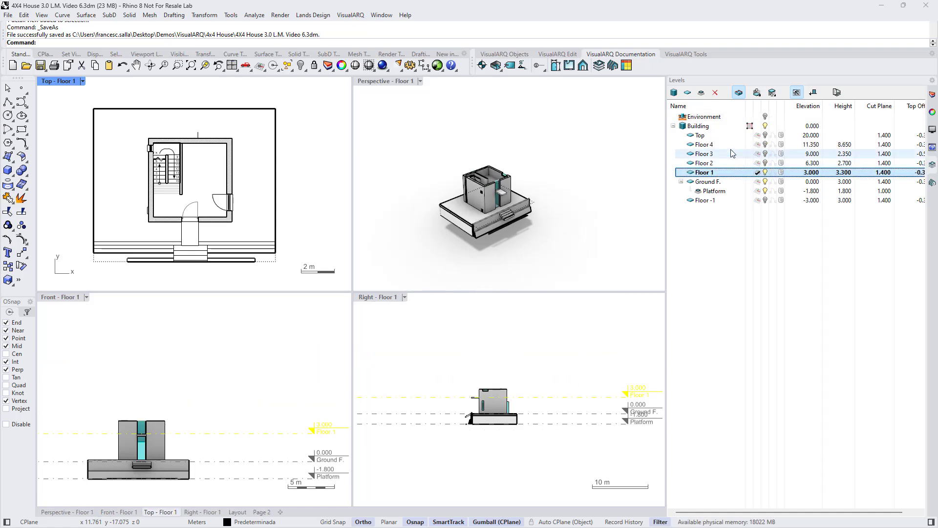
{"action": "right_click", "coordinate": [727, 128]}
{"action": "left_click", "coordinate": [739, 133]}
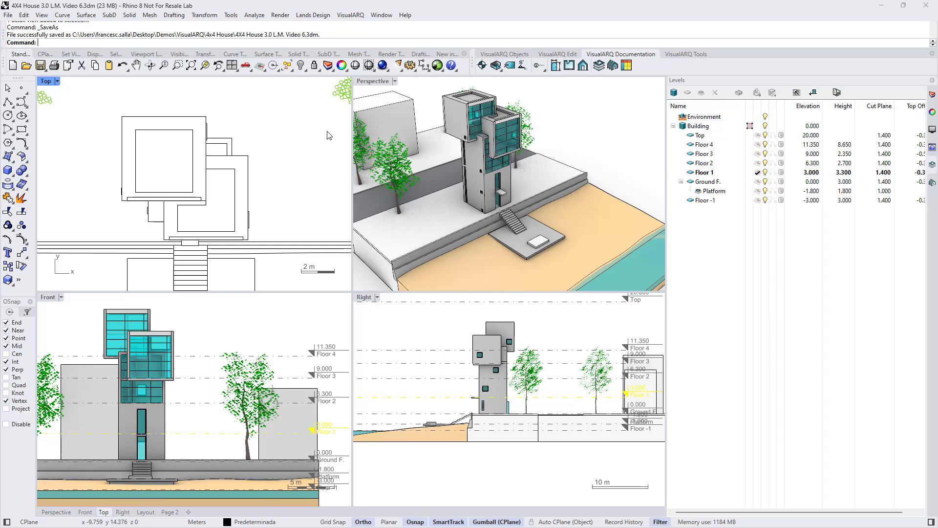
{"action": "left_click", "coordinate": [564, 119]}
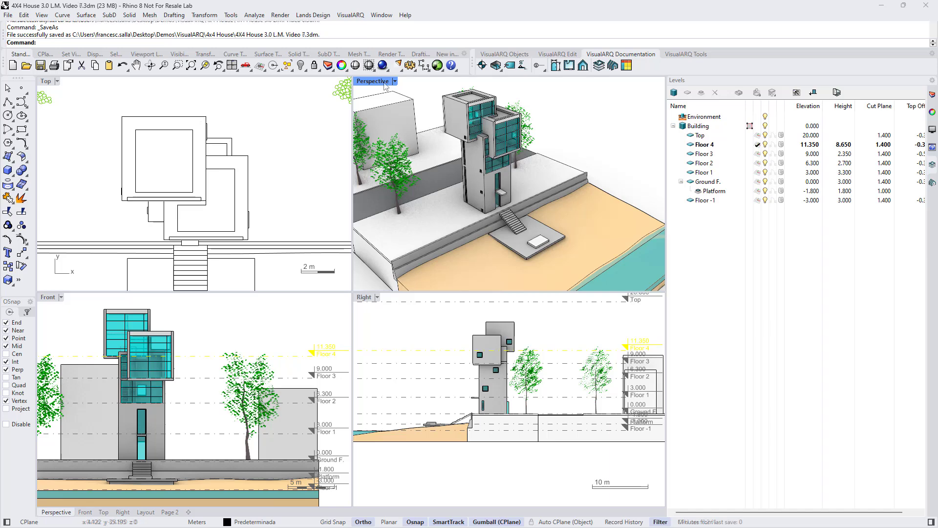
{"action": "double_click", "coordinate": [384, 84]}
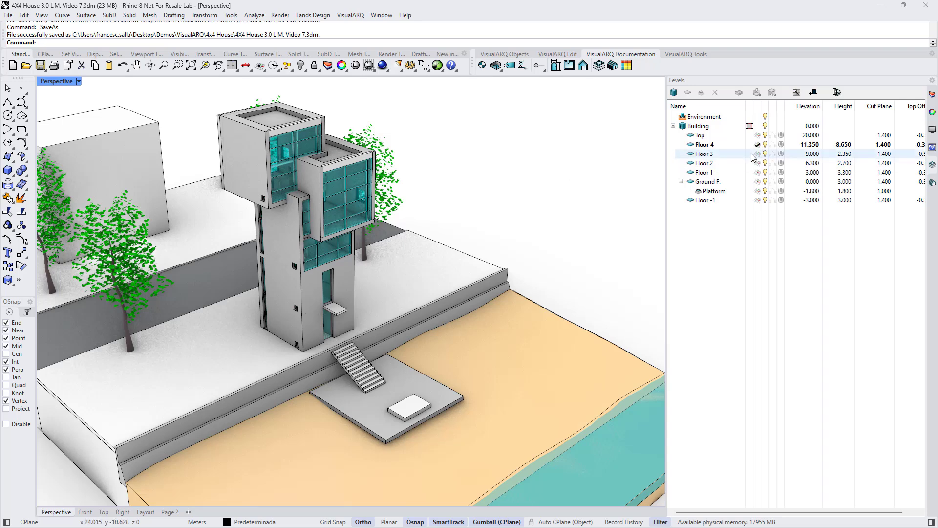
Save the current full-building view as a level state named 'All'
{"action": "left_click", "coordinate": [836, 93]}
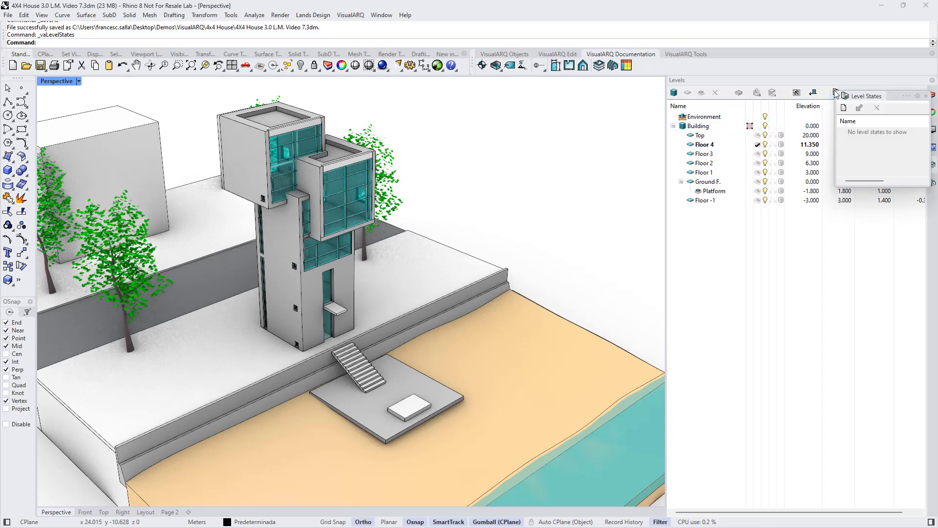
{"action": "left_click_drag", "start_coordinate": [891, 101], "coordinate": [541, 111]}
{"action": "left_click_drag", "start_coordinate": [567, 188], "coordinate": [569, 235]}
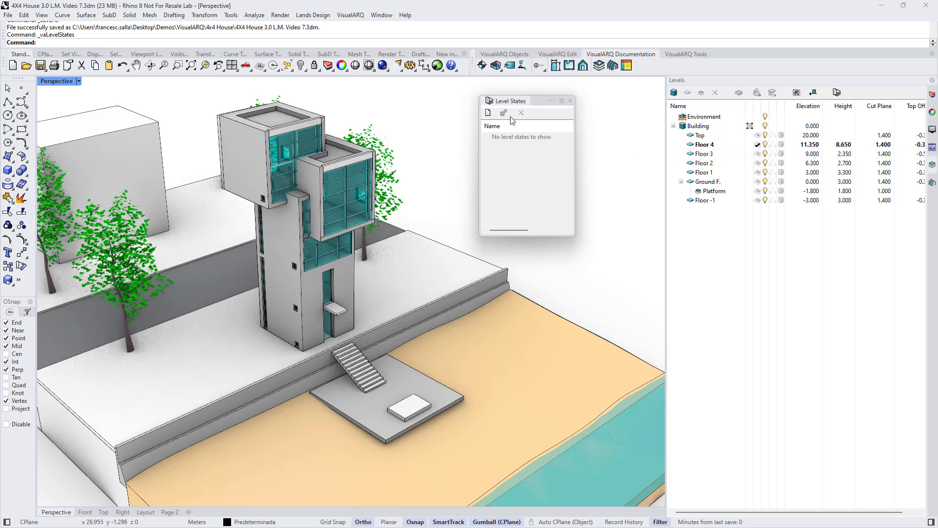
{"action": "left_click", "coordinate": [488, 113]}
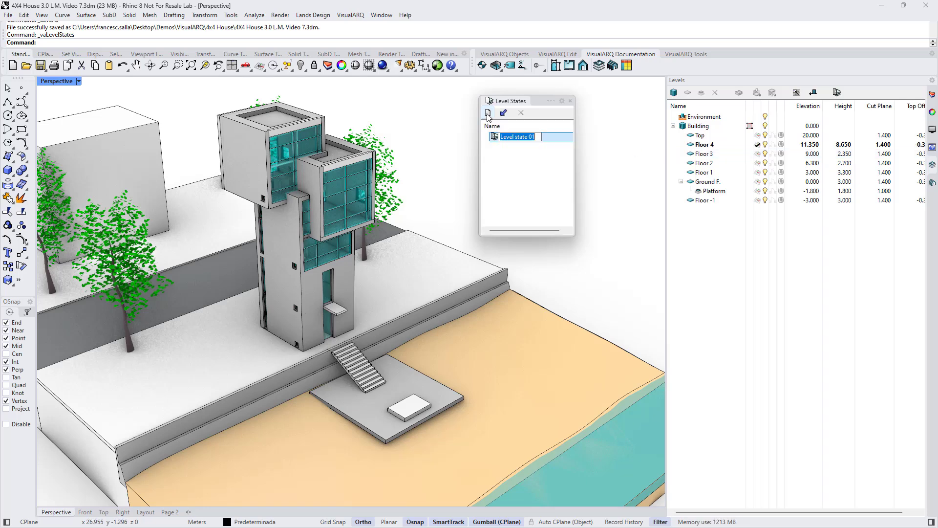
{"action": "type", "text": "All"}
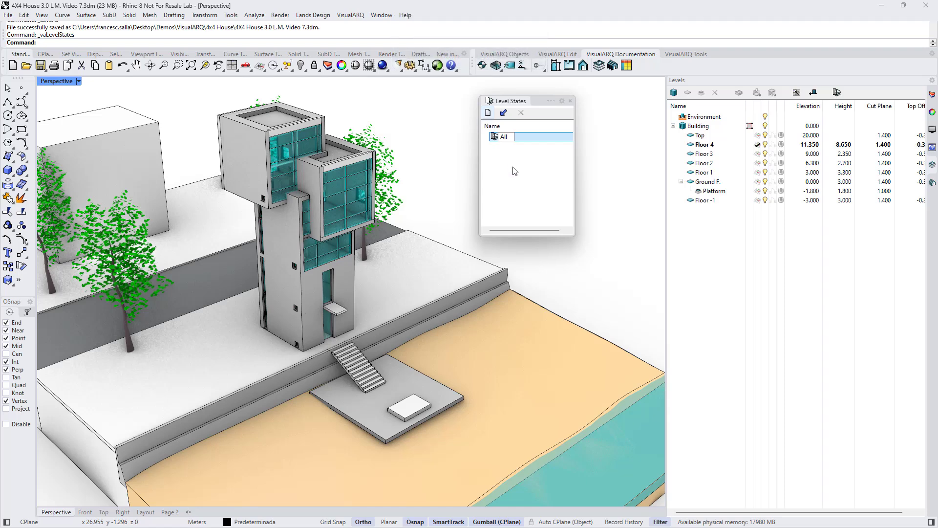
{"action": "key", "text": "Return"}
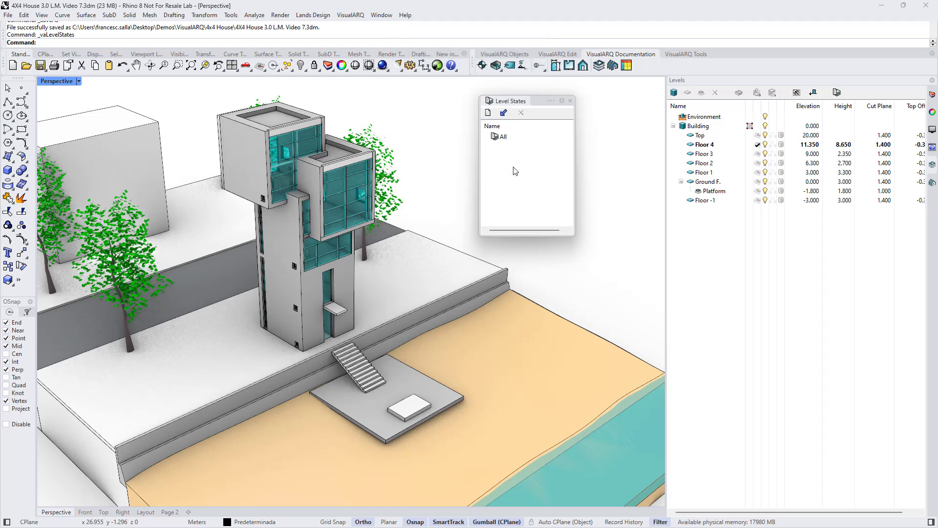
Isolate the Ground F. level and save it as level state 'GF Isolated'
{"action": "right_click", "coordinate": [708, 182]}
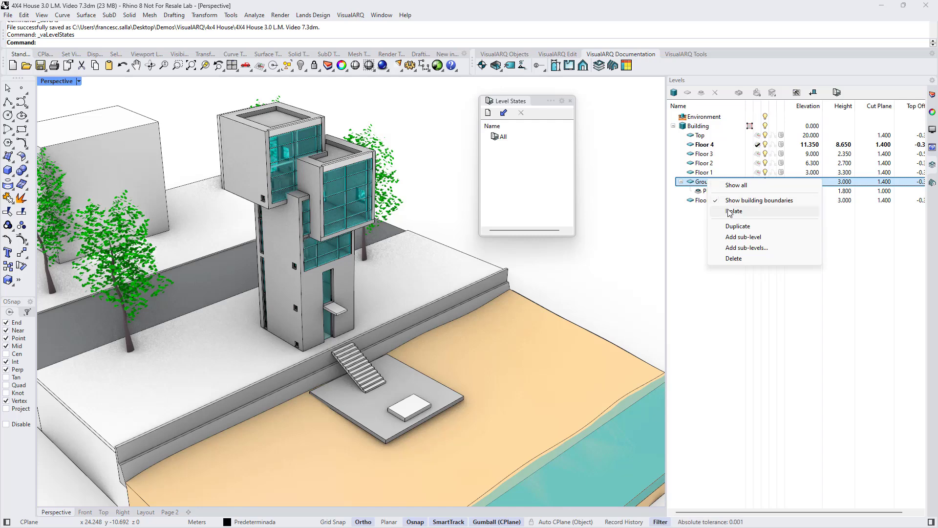
{"action": "left_click", "coordinate": [730, 214]}
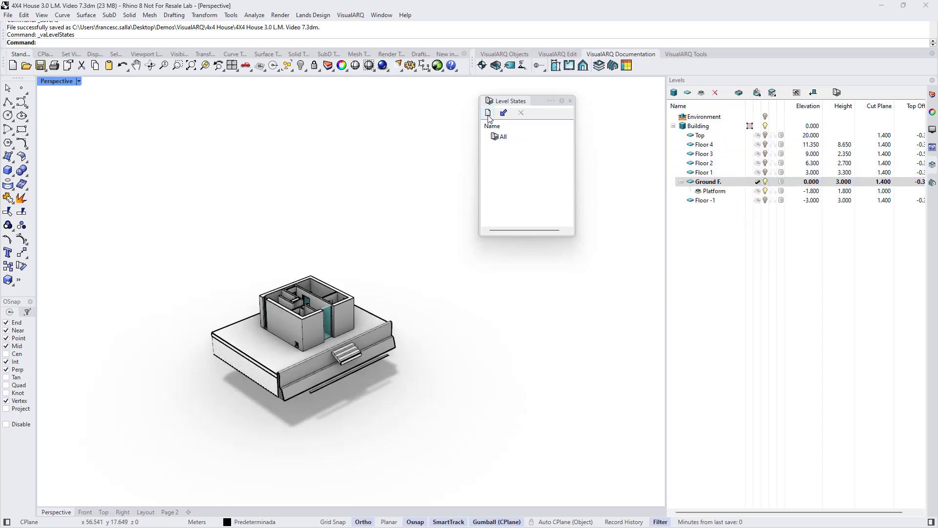
{"action": "left_click", "coordinate": [488, 113]}
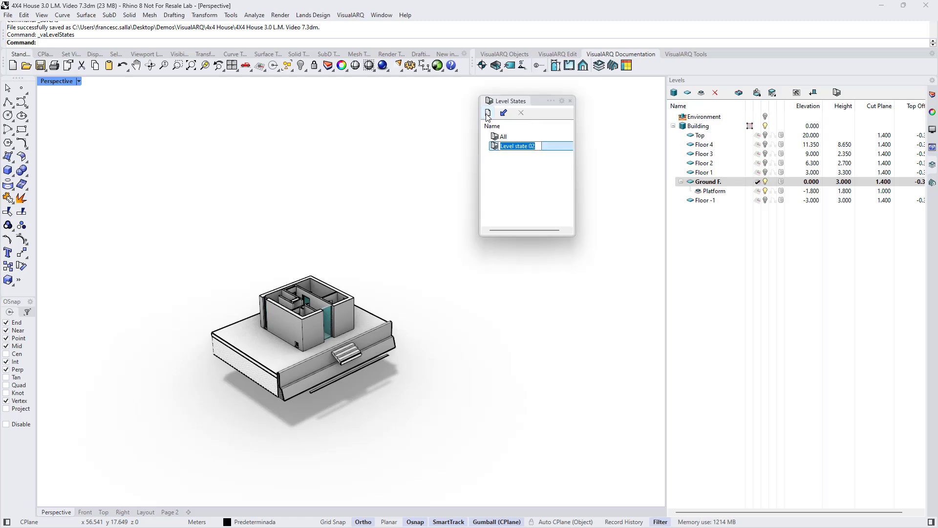
{"action": "key", "text": "Caps_Lock"}
{"action": "type", "text": "GF"}
{"action": "key", "text": "Caps_Lock"}
{"action": "type", "text": "Isola"}
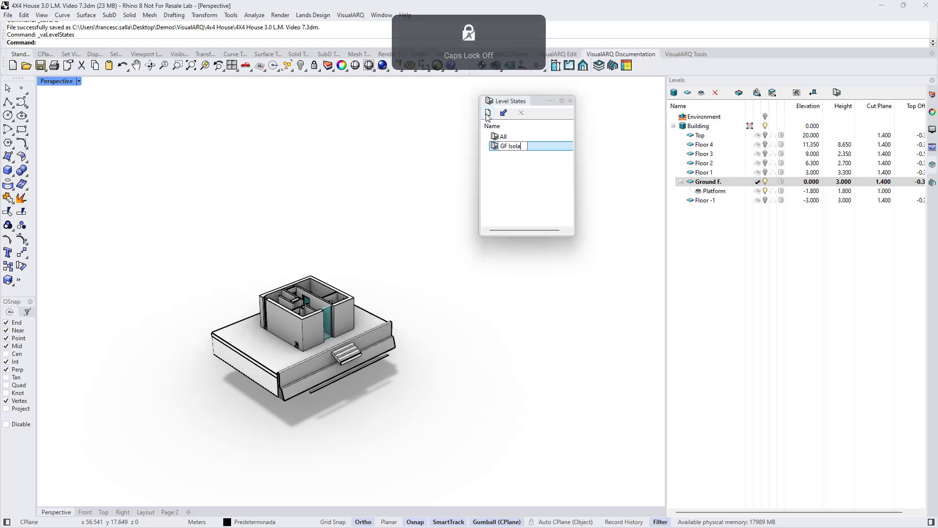
{"action": "type", "text": "ted"}
{"action": "key", "text": "Return"}
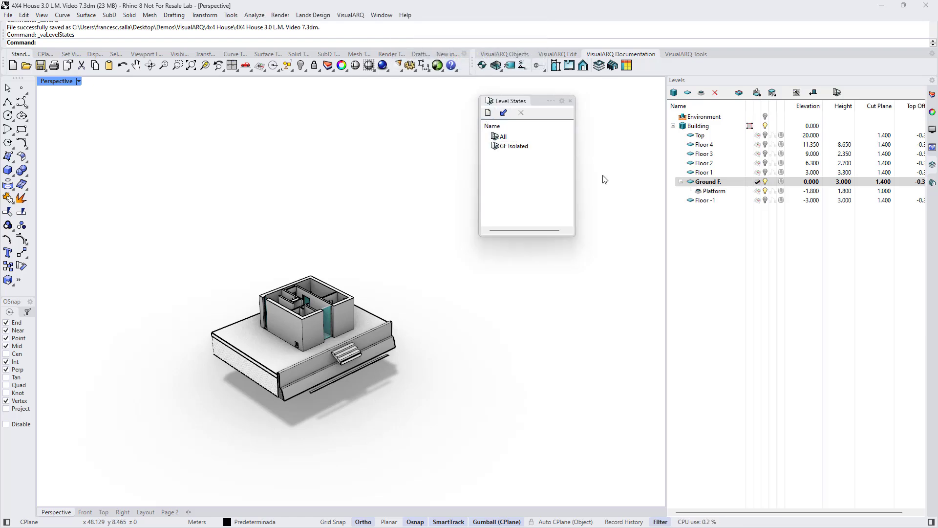
Load the All, then GF Isolated, then All level states to restore the whole building
{"action": "left_click", "coordinate": [508, 138]}
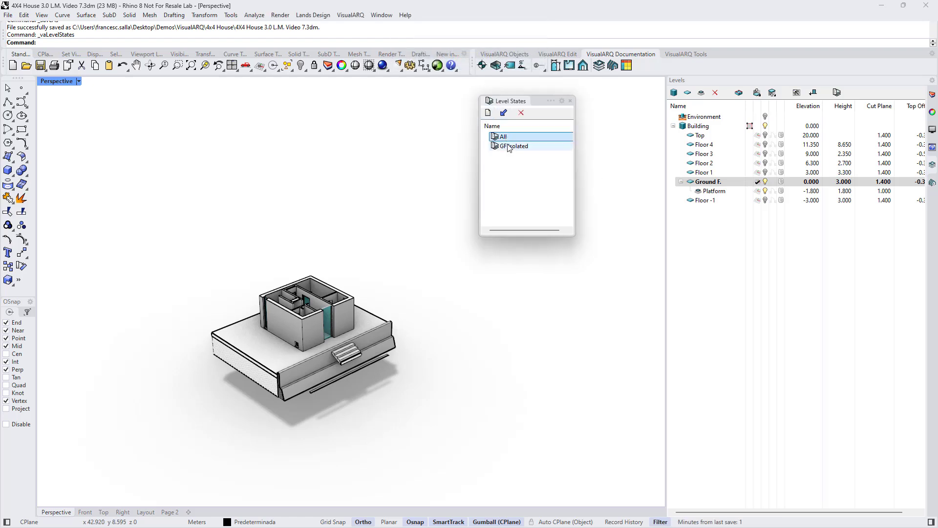
{"action": "left_click", "coordinate": [504, 114]}
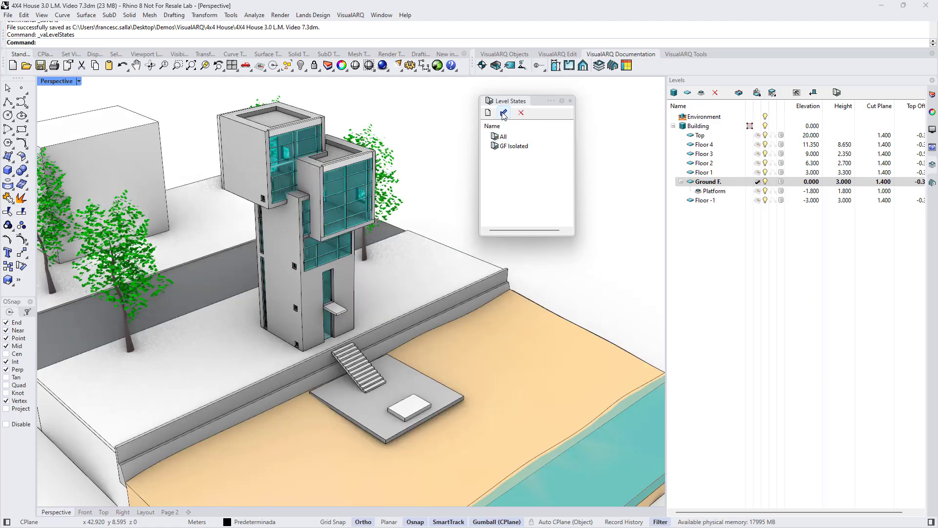
{"action": "left_click", "coordinate": [509, 146]}
{"action": "left_click", "coordinate": [504, 114]}
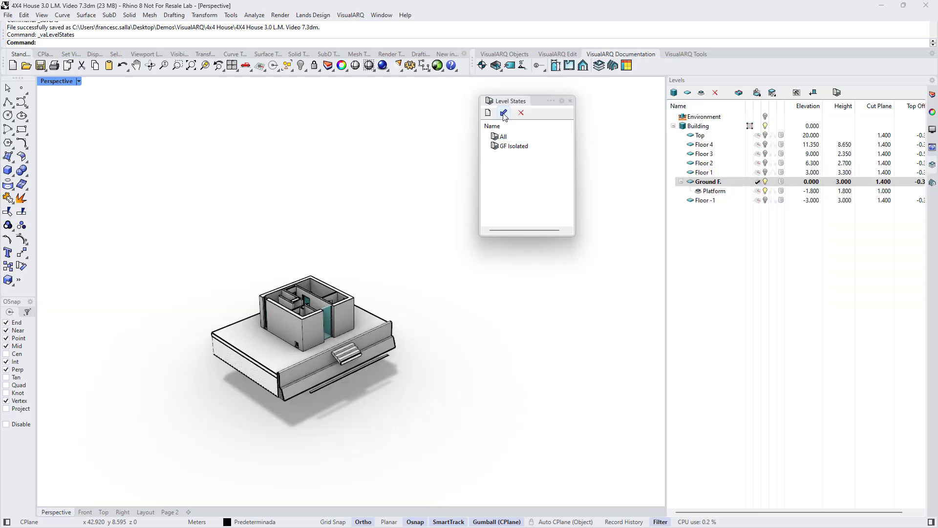
{"action": "left_click", "coordinate": [506, 137]}
{"action": "left_click", "coordinate": [503, 113]}
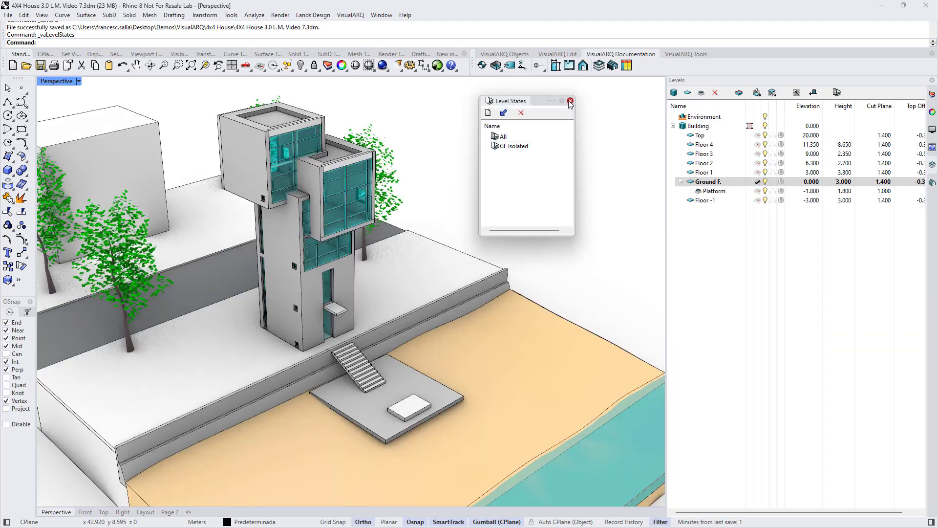
{"action": "left_click", "coordinate": [570, 101]}
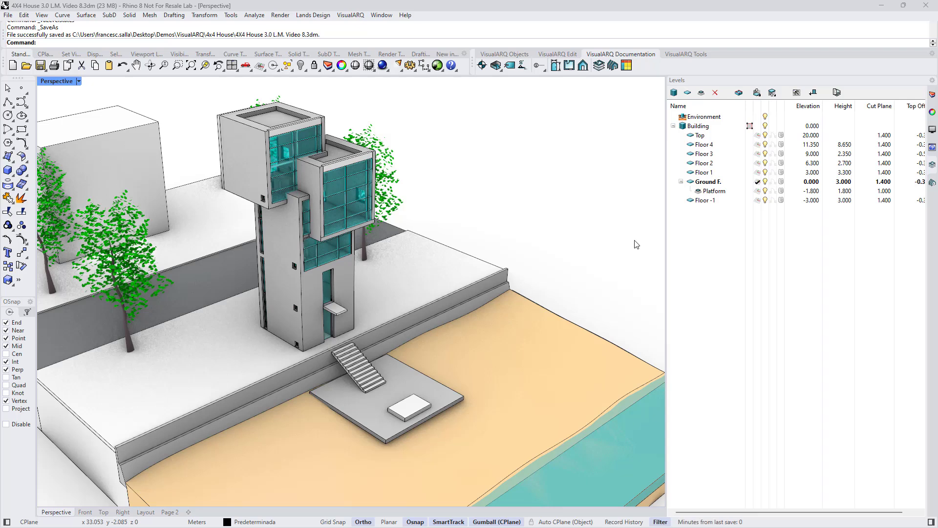
Add a new building named Building 01 and bring up its Add levels settings
{"action": "left_click", "coordinate": [674, 93]}
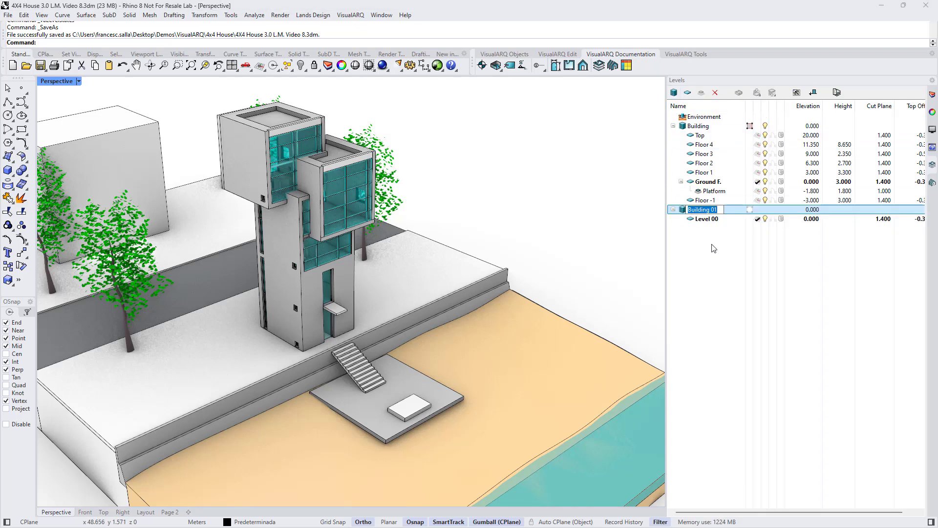
{"action": "left_click", "coordinate": [711, 209]}
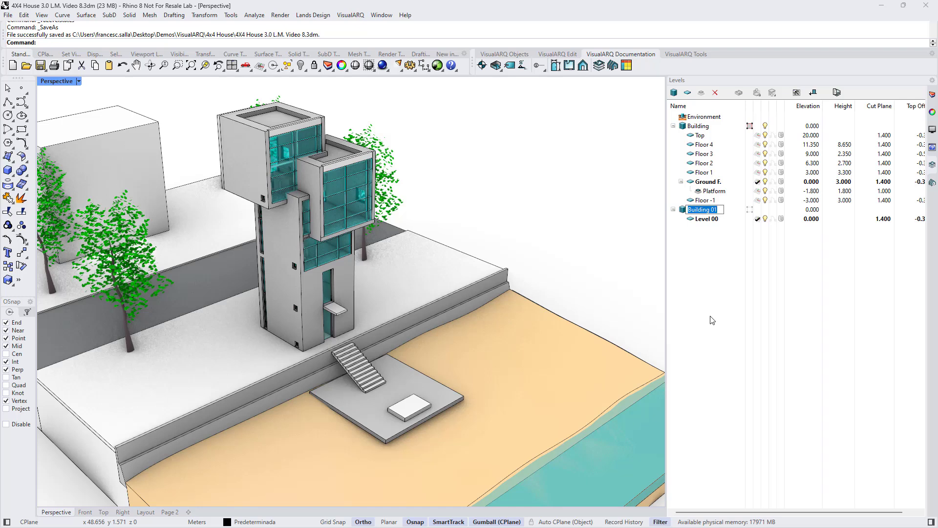
{"action": "left_click", "coordinate": [726, 211]}
{"action": "right_click", "coordinate": [713, 211]}
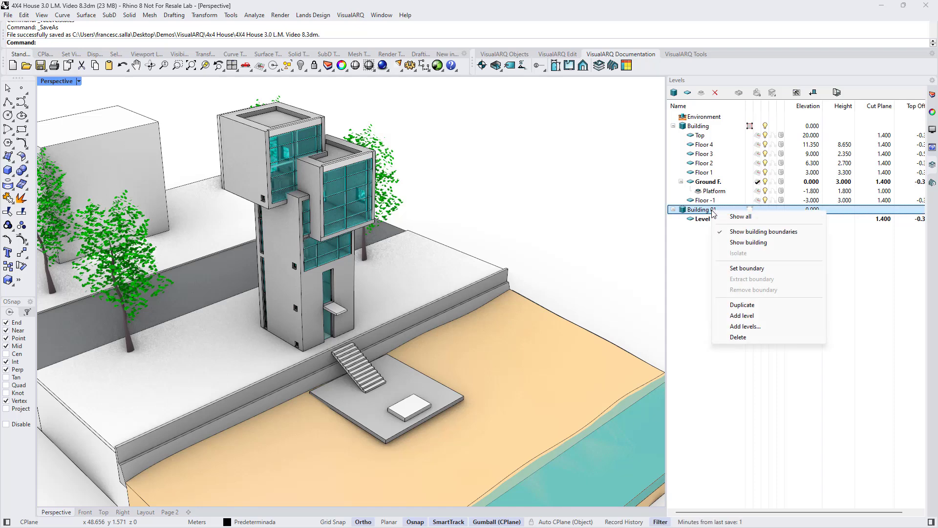
{"action": "left_click", "coordinate": [757, 329]}
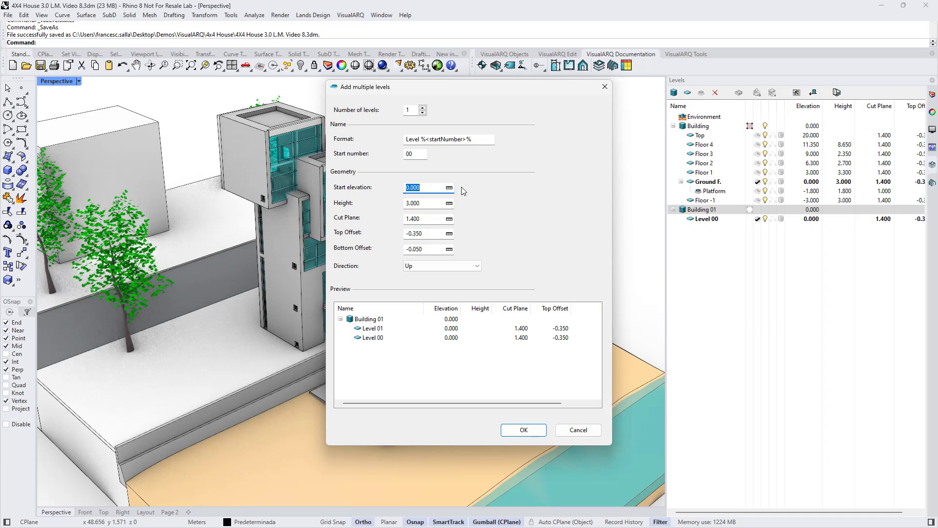
Add 6 levels upward to Building 01 using name format 'L- %<startNumber>%'
{"action": "left_click", "coordinate": [423, 108]}
{"action": "left_click", "coordinate": [423, 108]}
{"action": "left_click", "coordinate": [423, 109]}
{"action": "left_click", "coordinate": [423, 108]}
{"action": "left_click", "coordinate": [423, 109]}
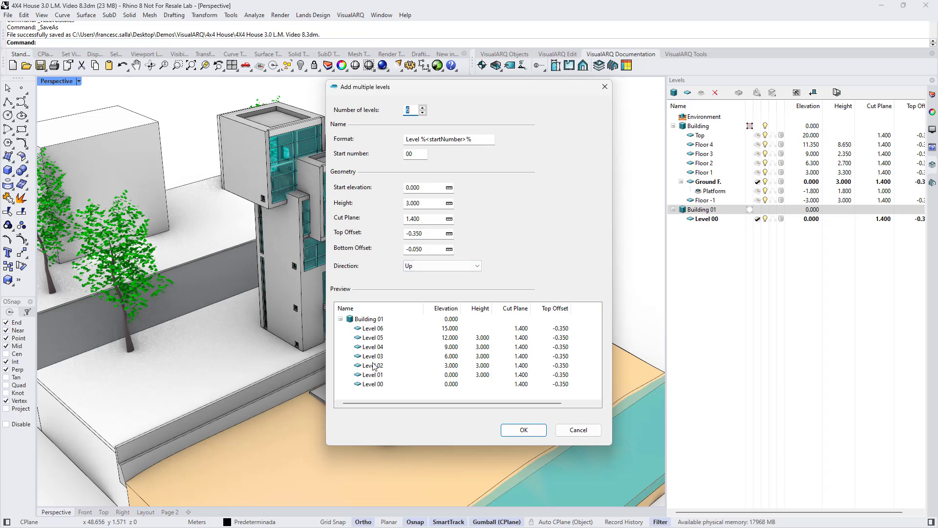
{"action": "left_click", "coordinate": [464, 267]}
{"action": "left_click", "coordinate": [463, 280]}
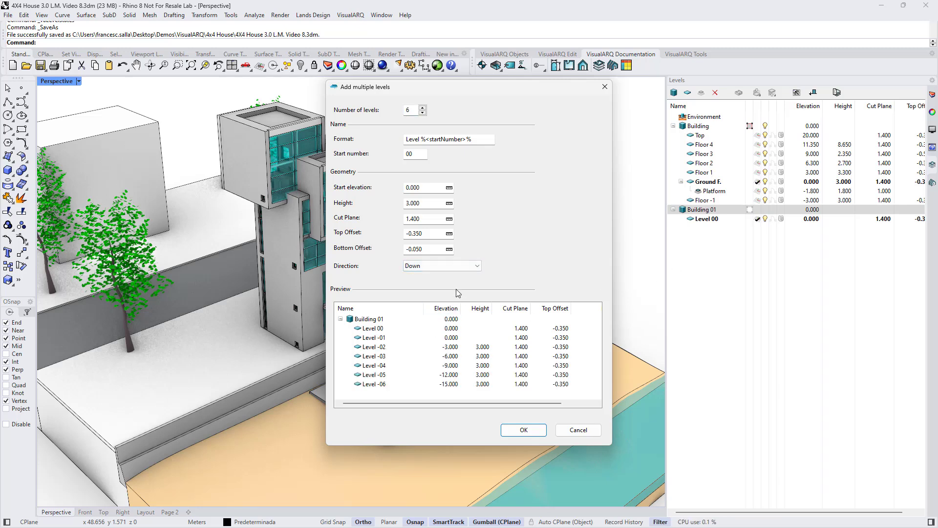
{"action": "left_click", "coordinate": [475, 268]}
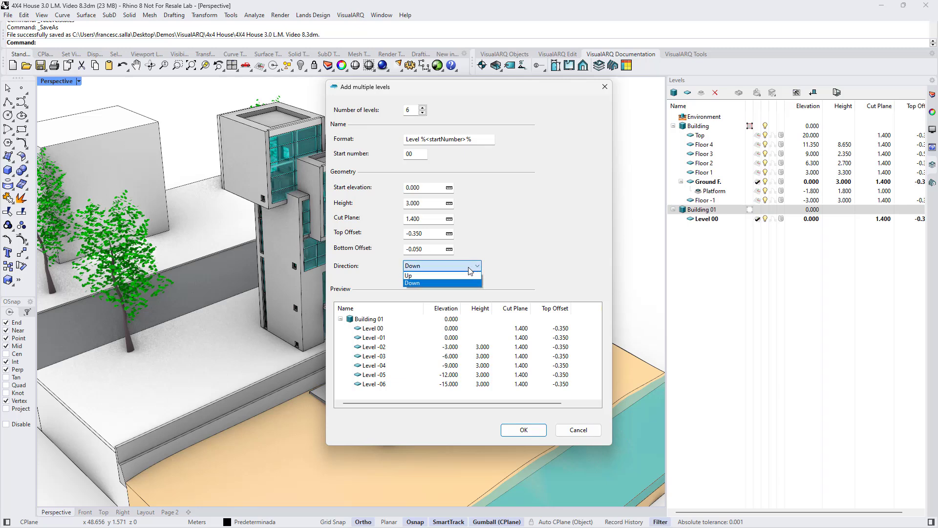
{"action": "left_click", "coordinate": [447, 276]}
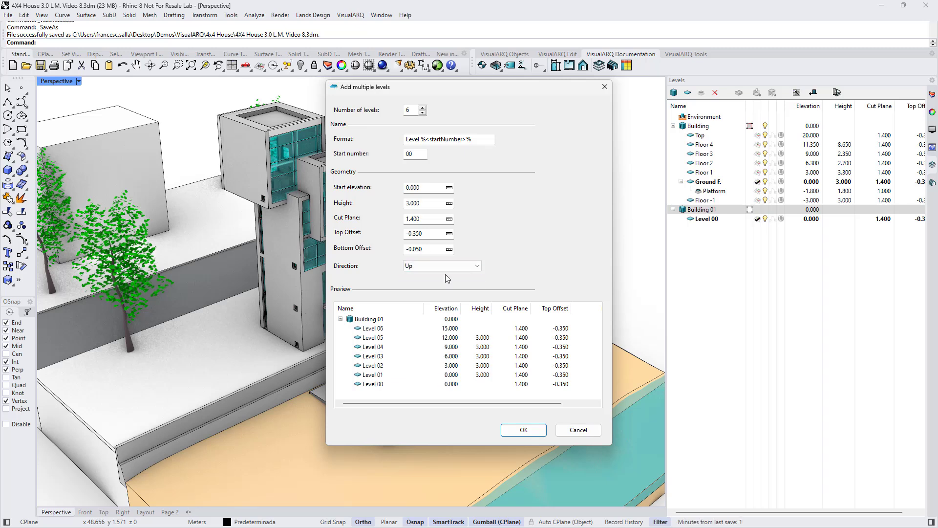
{"action": "left_click", "coordinate": [420, 140]}
{"action": "left_click_drag", "start_coordinate": [417, 140], "coordinate": [411, 141]}
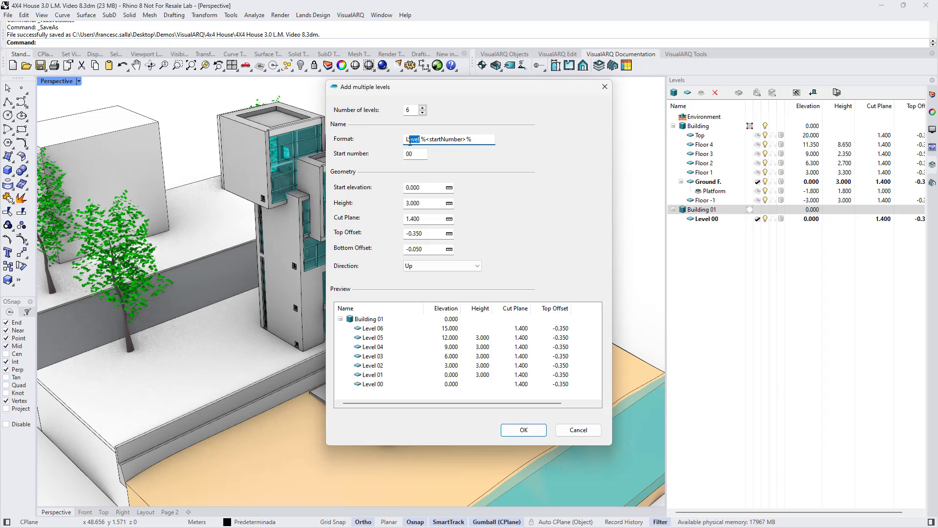
{"action": "key", "text": "BackSpace"}
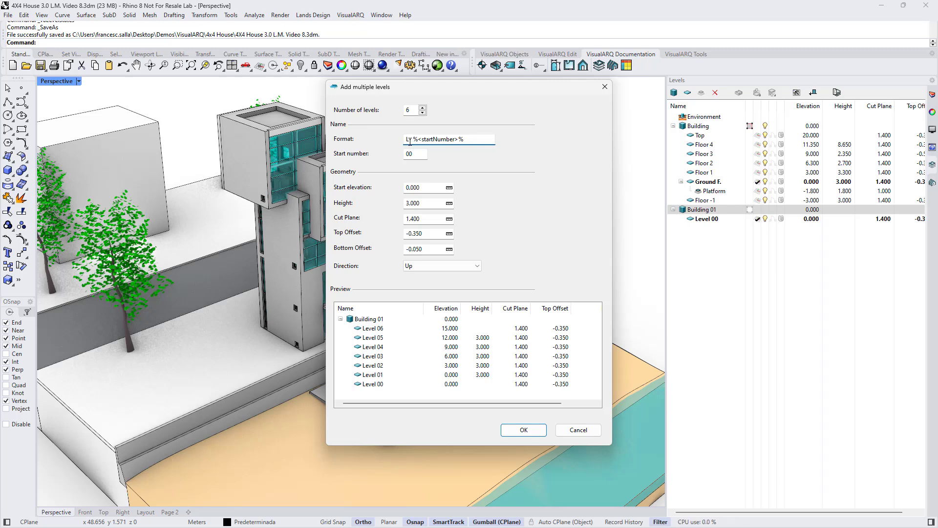
{"action": "left_click", "coordinate": [426, 155]}
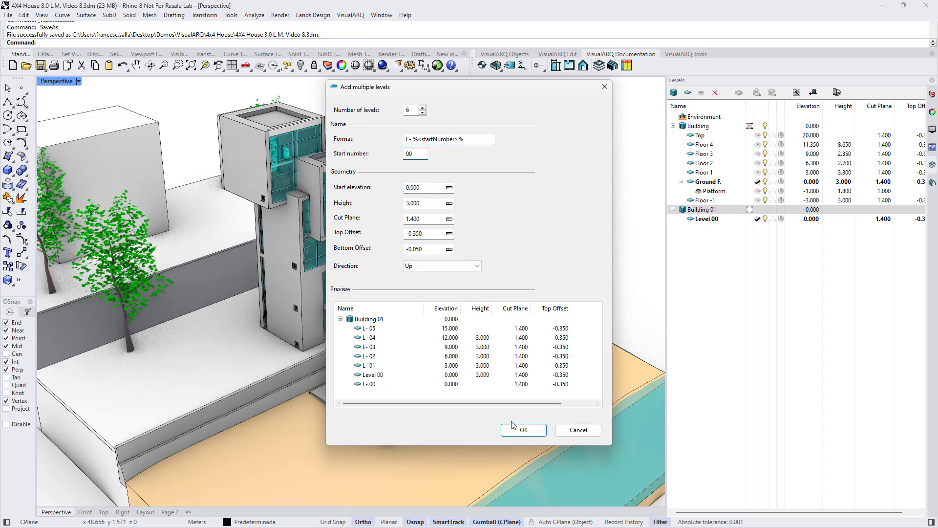
{"action": "left_click", "coordinate": [524, 430]}
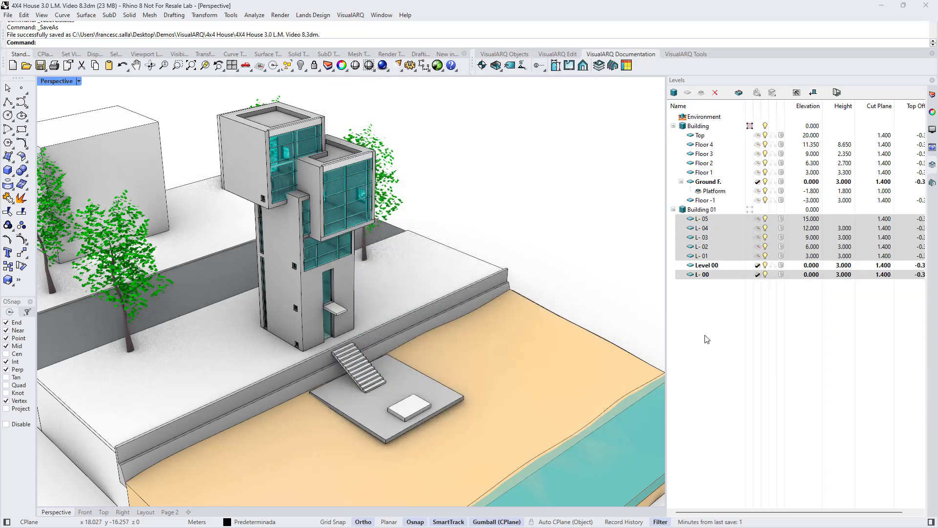